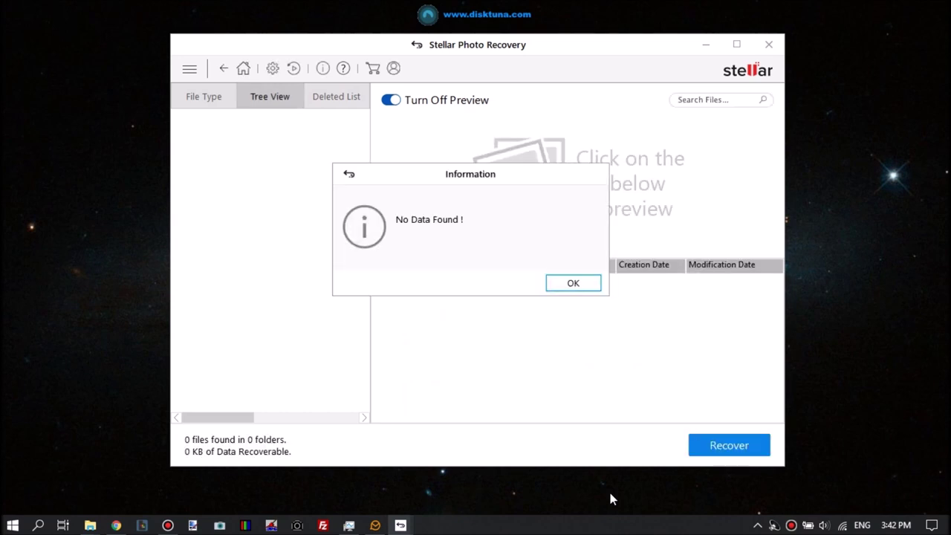
Step: Dismiss the scan result message, return to the scan location selection and minimize Stellar Photo Recovery
left_click(568, 288)
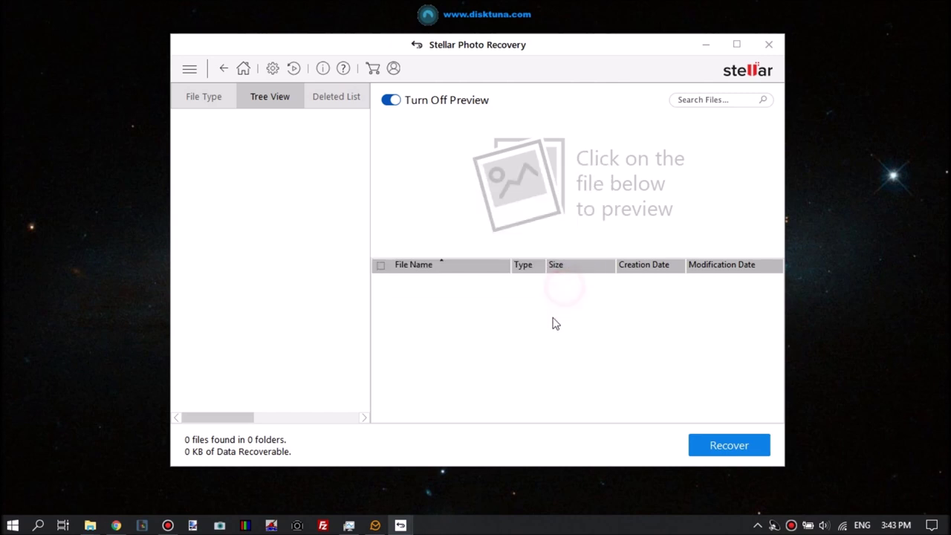
left_click(224, 69)
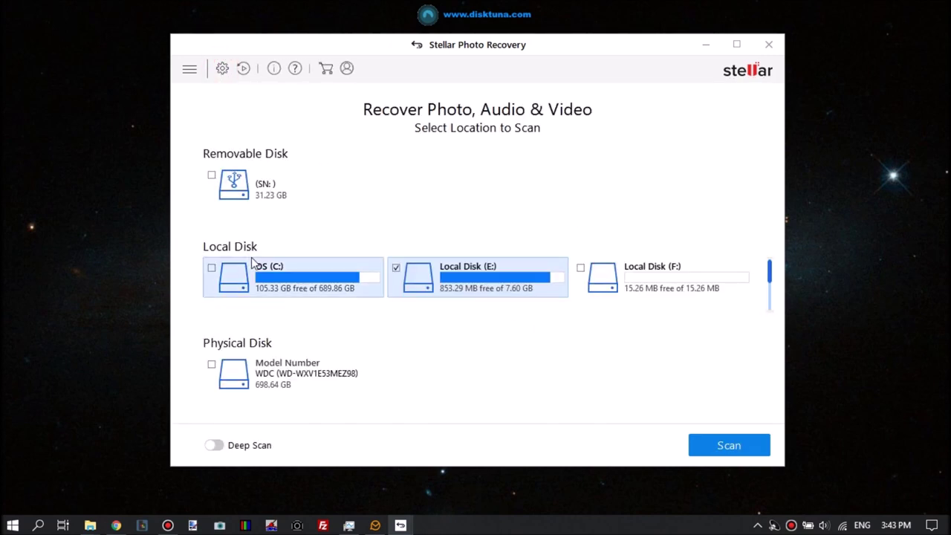
left_click(706, 44)
Step: Switch to JpegDigger, scan drive e: with the default settings, and stop the scan early
left_click(270, 525)
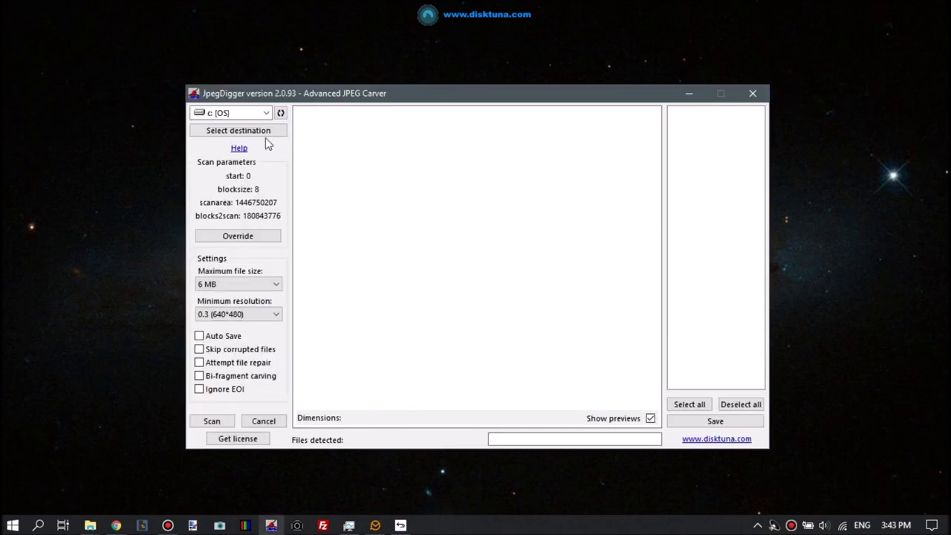
left_click(267, 112)
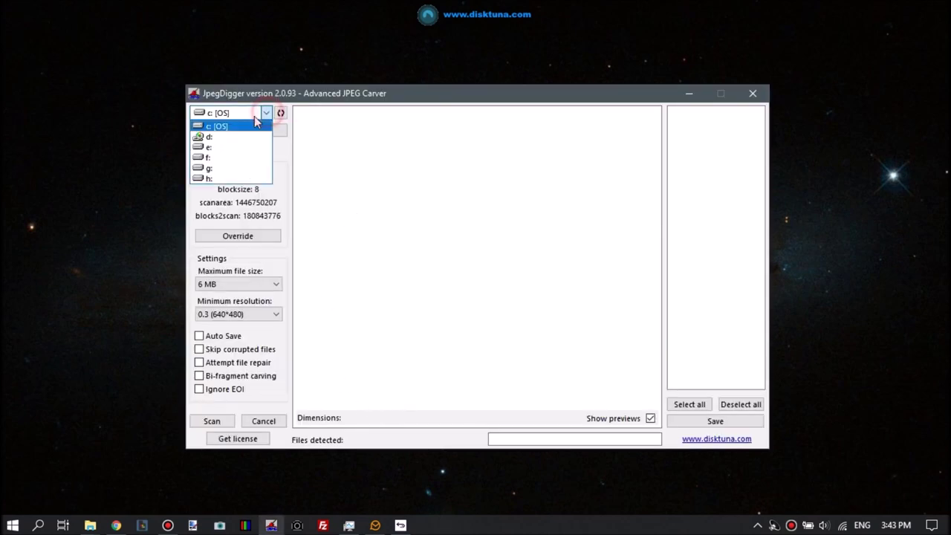
left_click(217, 147)
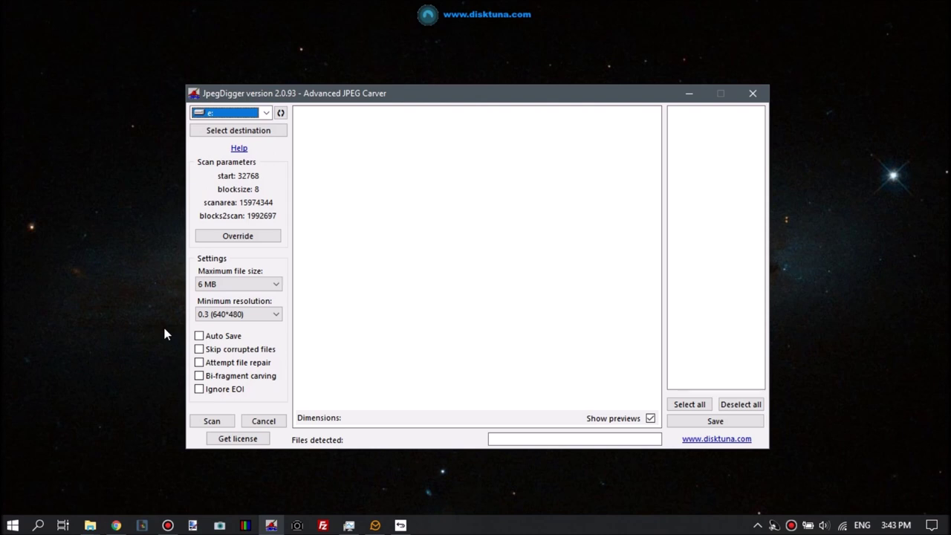
left_click(211, 422)
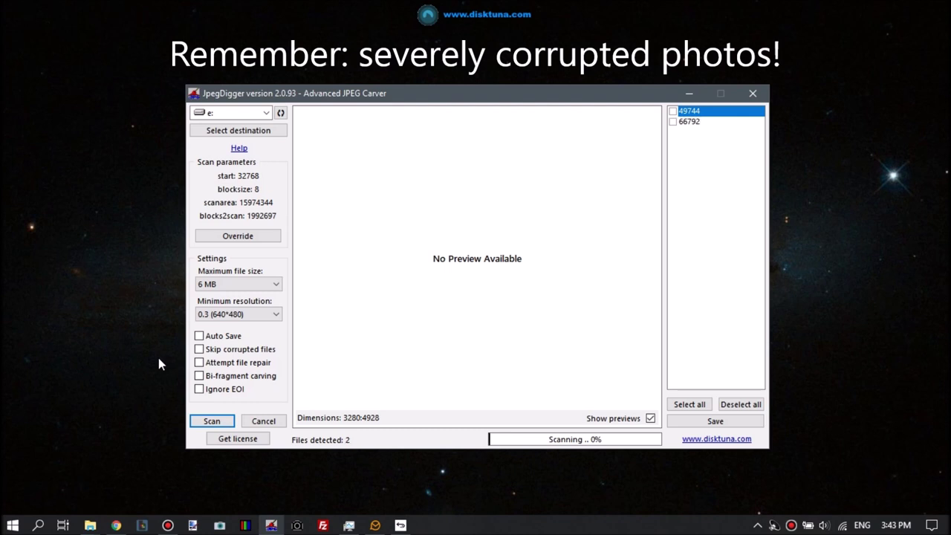
left_click(269, 421)
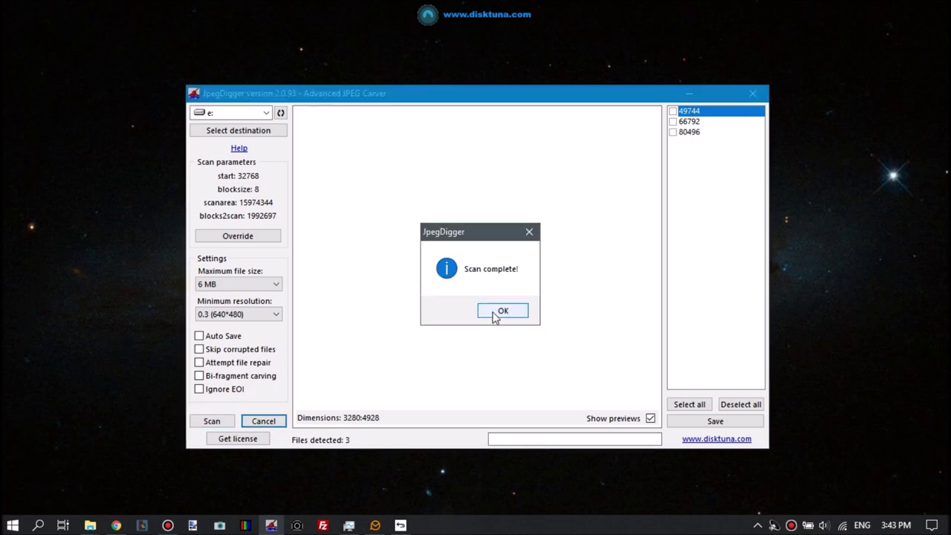
left_click(498, 312)
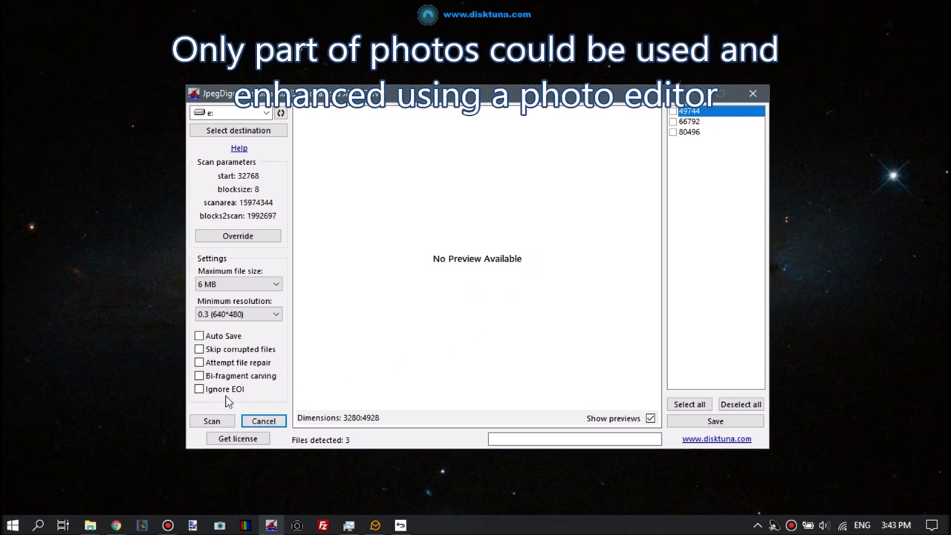
Step: Rescan drive e: with Skip corrupted files, Attempt file repair and Ignore EOI enabled and a maximum file size of 8 MB
left_click(199, 349)
left_click(199, 363)
left_click(199, 389)
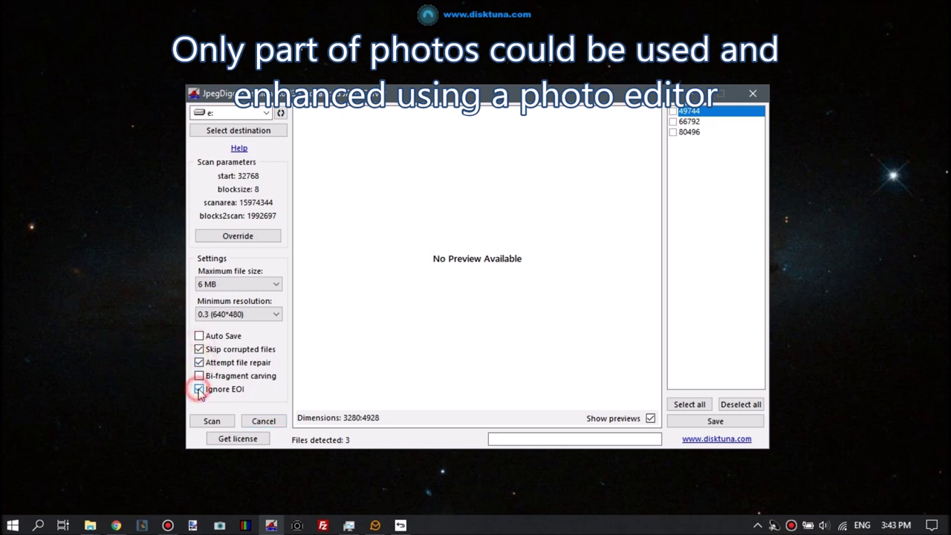
left_click(246, 284)
left_click(232, 352)
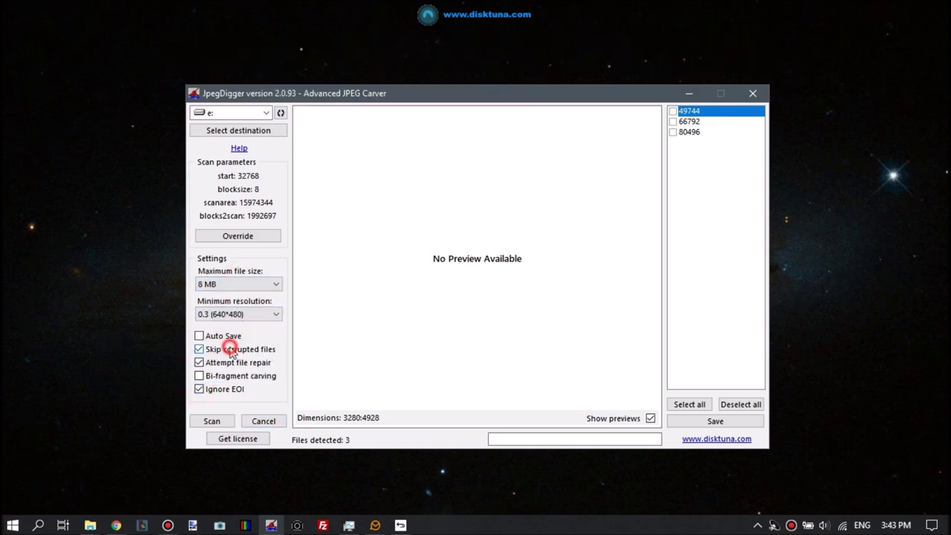
left_click(212, 421)
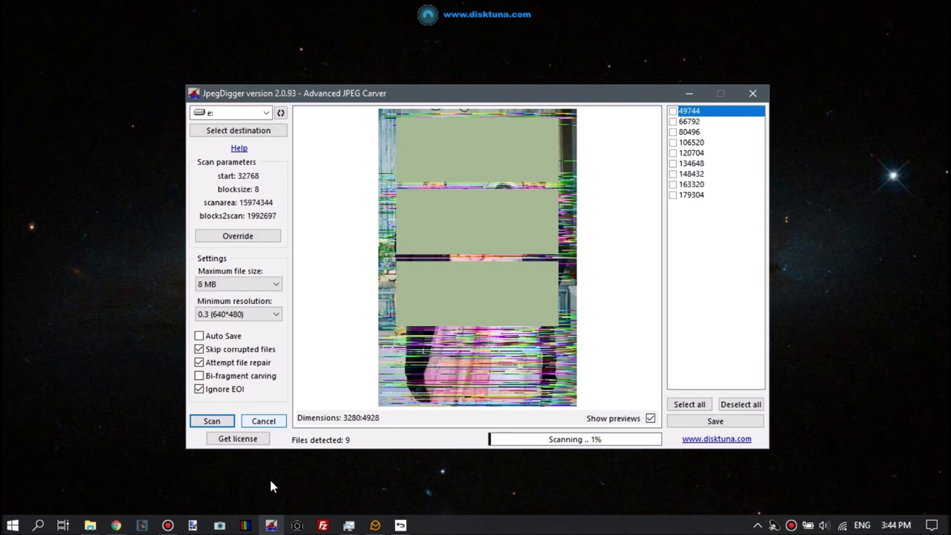
Step: Switch to Stellar Photo Recovery, scan Local Disk (F:) without Deep Scan, and dismiss the result message
left_click(690, 94)
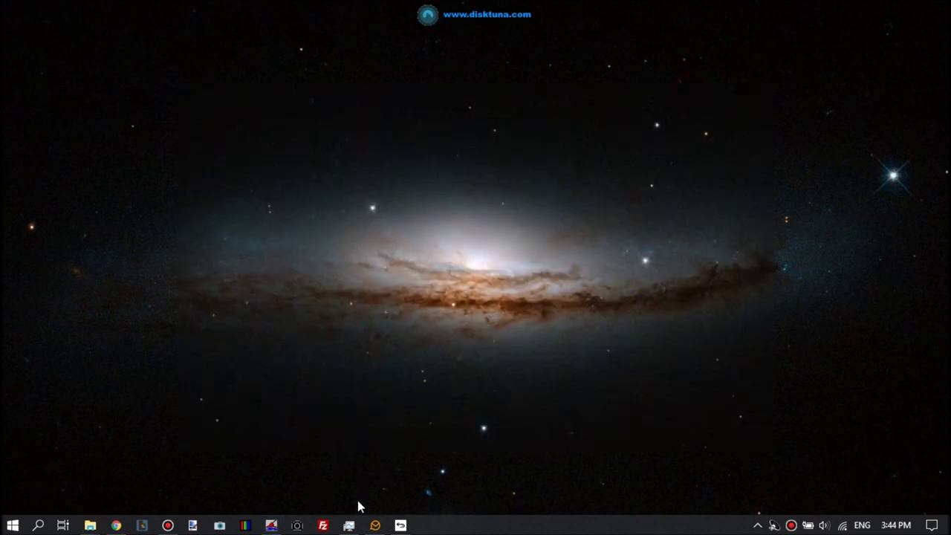
left_click(401, 526)
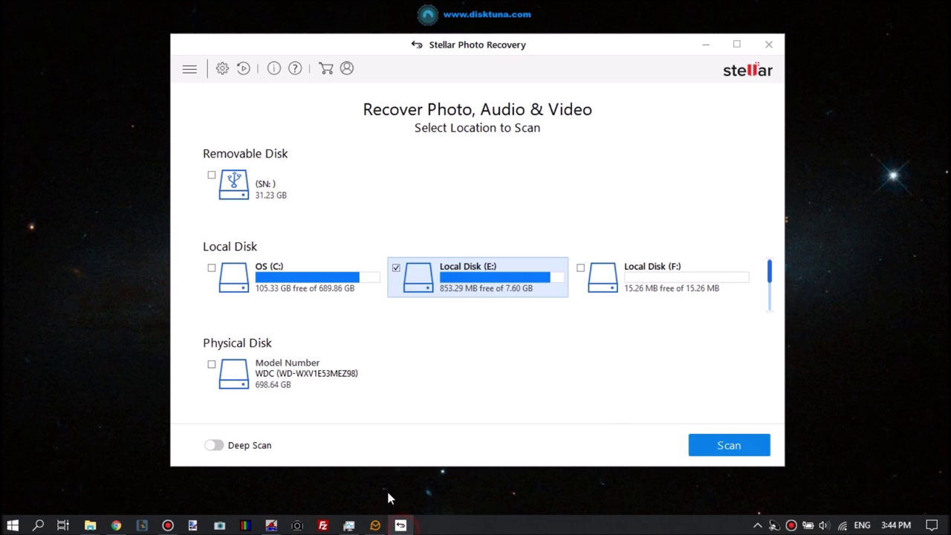
left_click(581, 268)
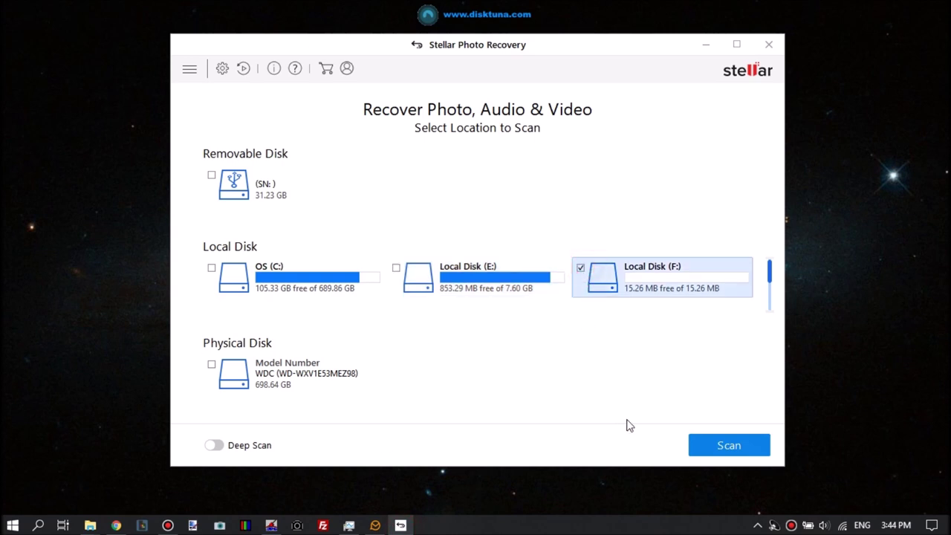
left_click(699, 446)
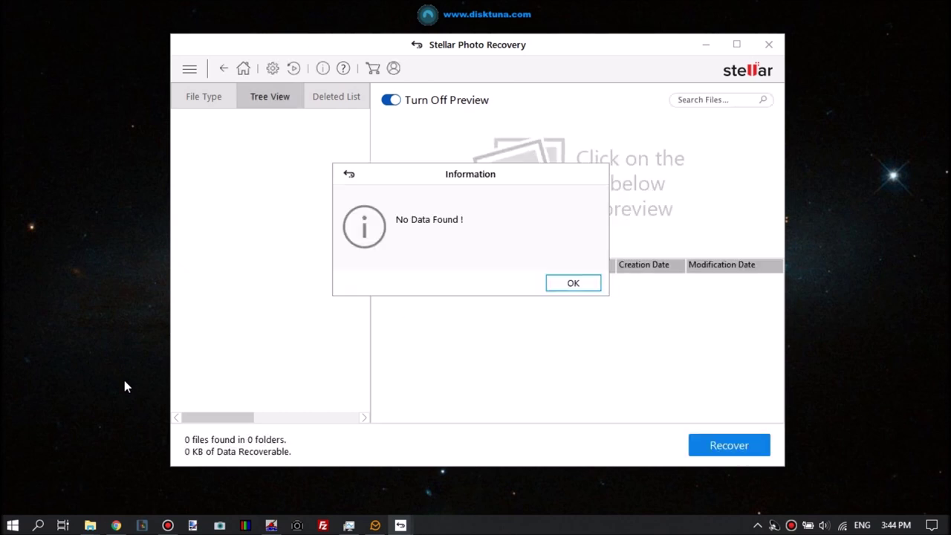
left_click(569, 284)
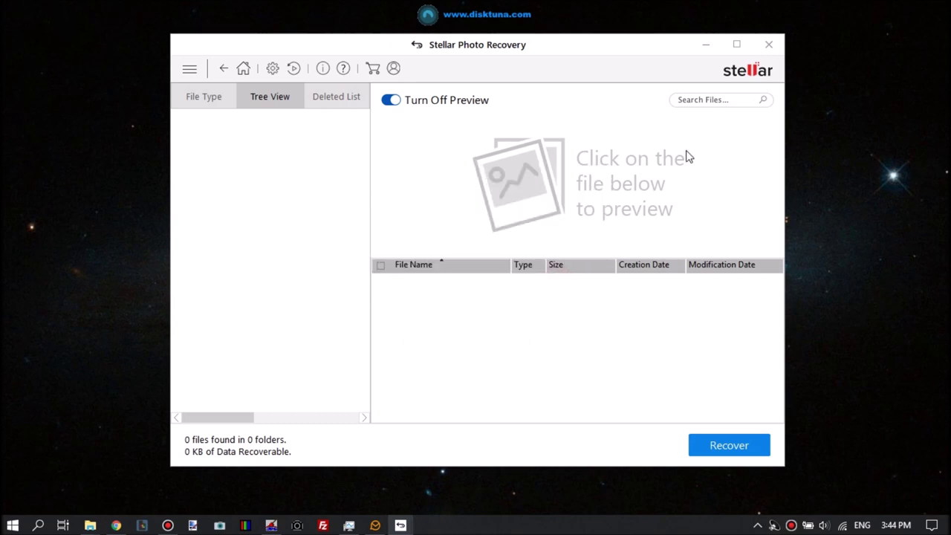
Step: Return Stellar Photo Recovery to the scan location selection and minimize its window
left_click(706, 46)
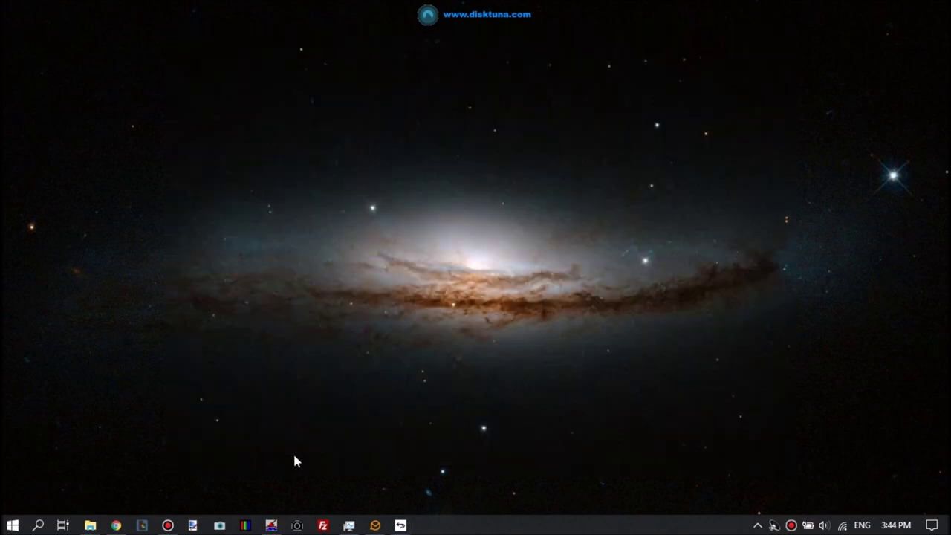
left_click(401, 525)
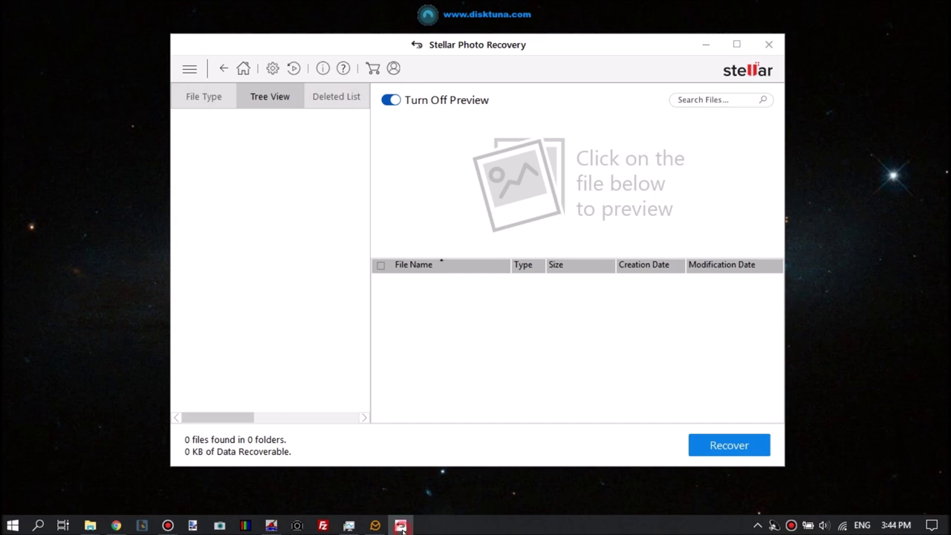
left_click(223, 69)
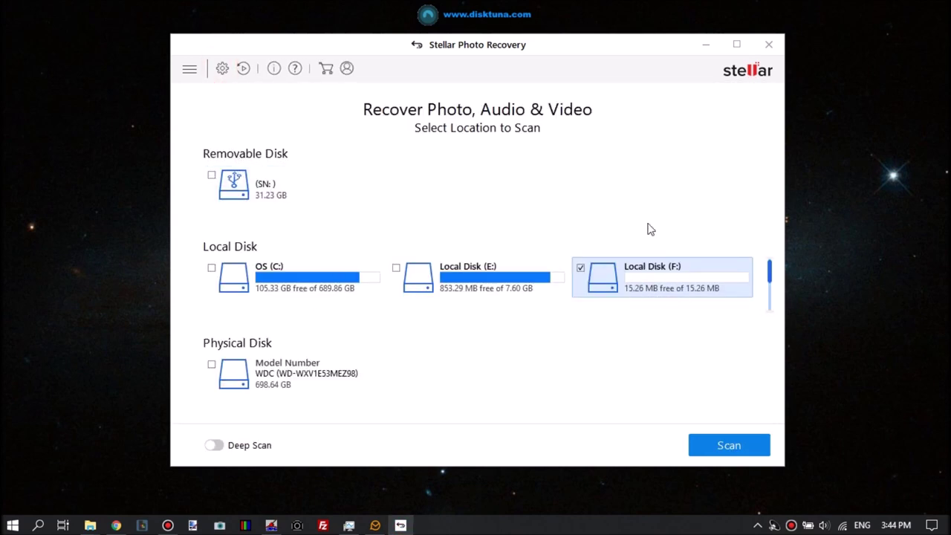
left_click(706, 44)
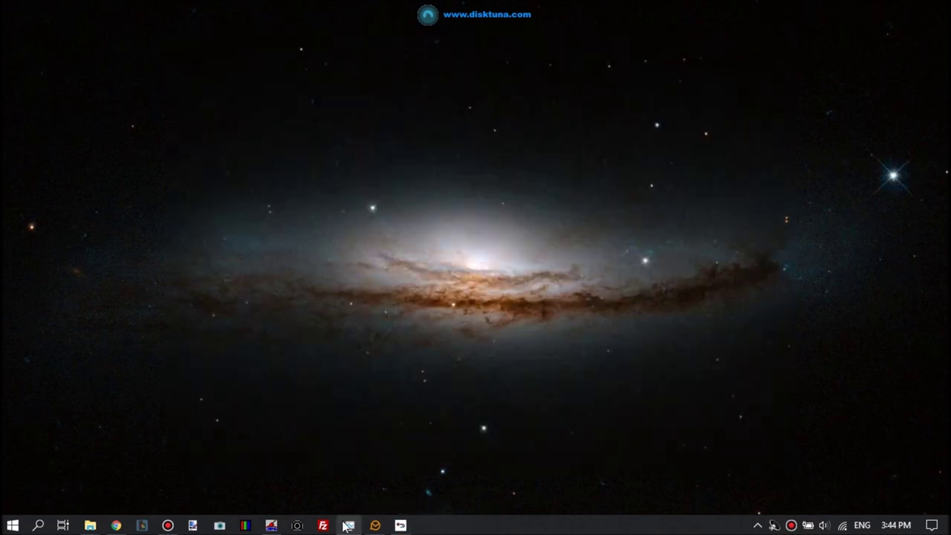
Step: Switch to JpegDigger and scan drive f: with Skip corrupted files, Attempt file repair and Ignore EOI disabled, closing the completion message
left_click(271, 526)
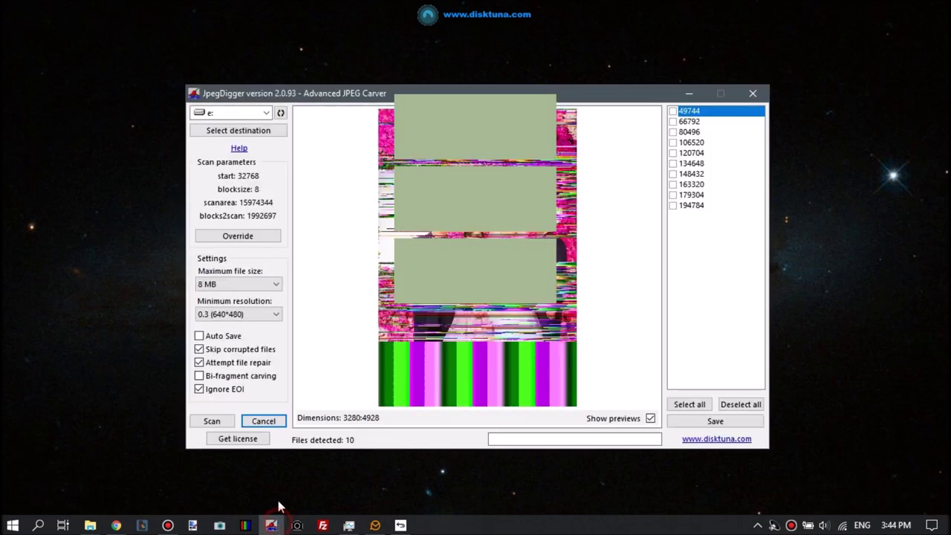
left_click(266, 113)
left_click(225, 159)
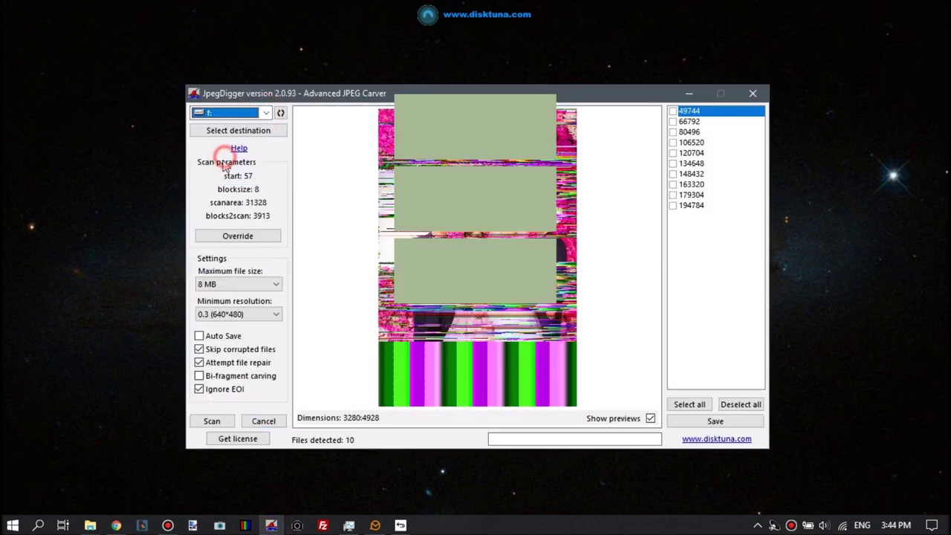
left_click(199, 350)
left_click(201, 362)
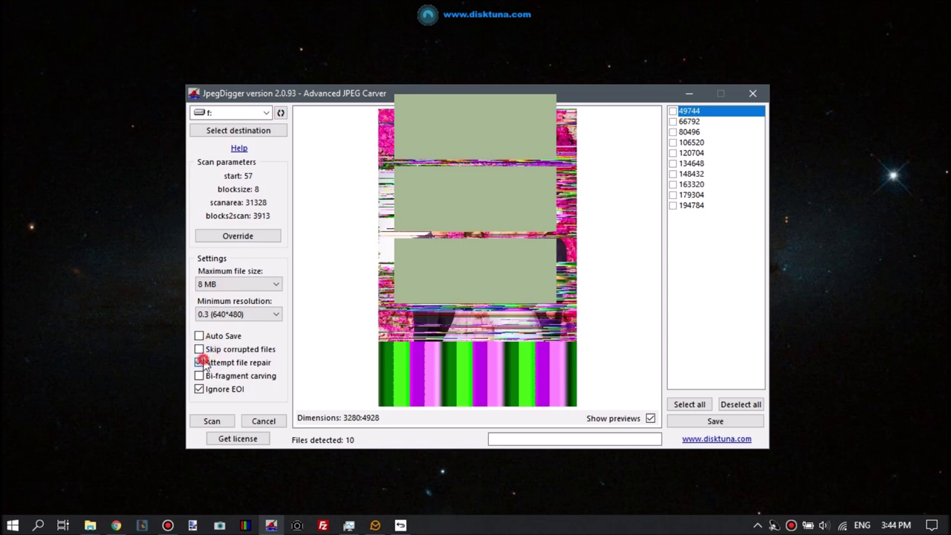
left_click(200, 389)
left_click(212, 420)
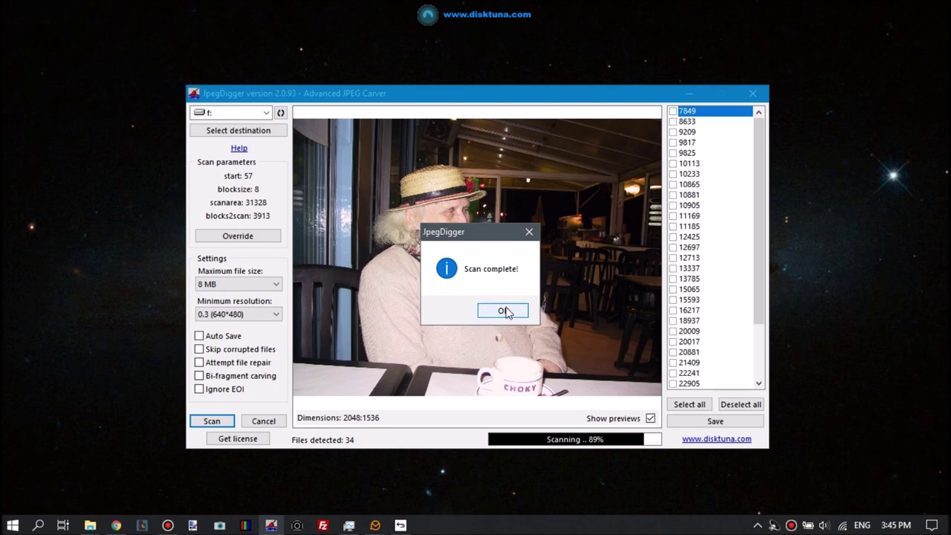
left_click(502, 312)
Step: Preview the photos detected on drive f: one by one, going up the file list from 28617 to 10881
scroll(747, 316, "down", 3)
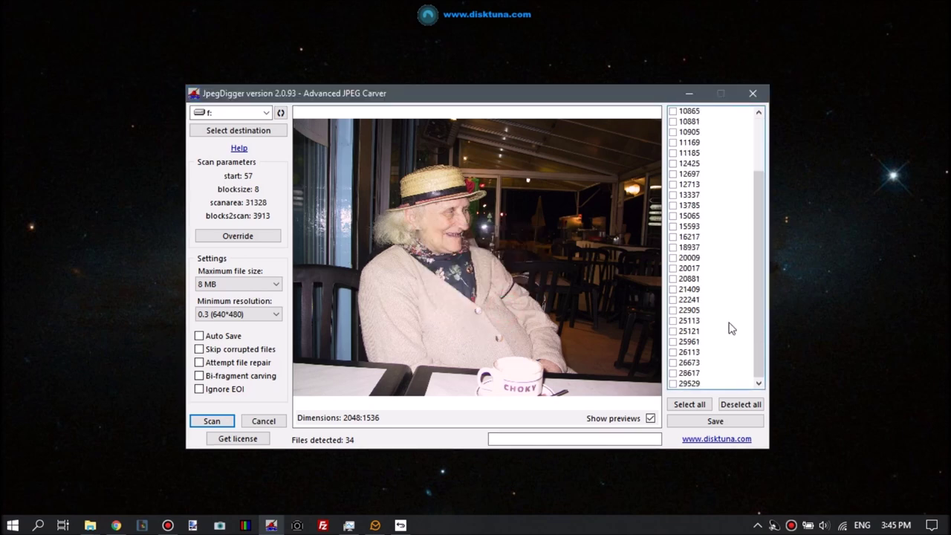
left_click(710, 374)
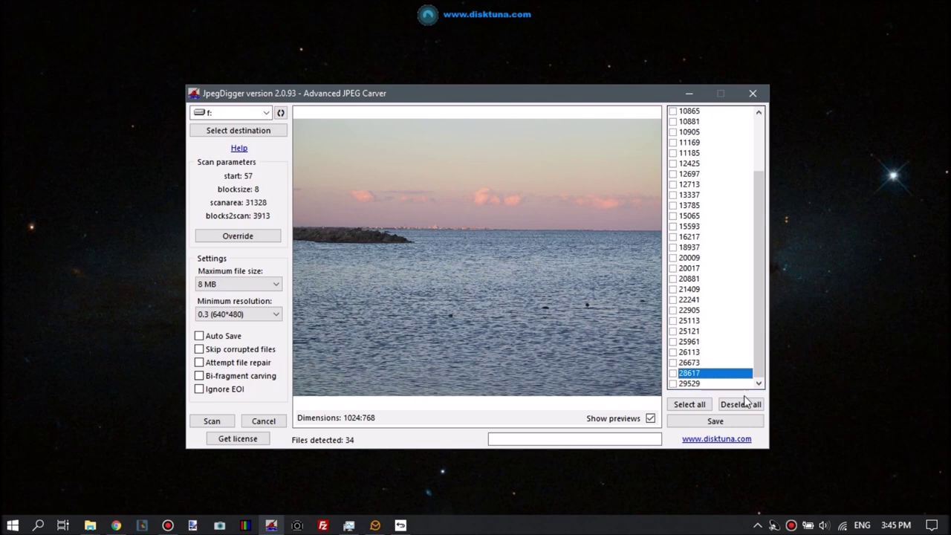
key("Up")
key("Up")
key("Up")
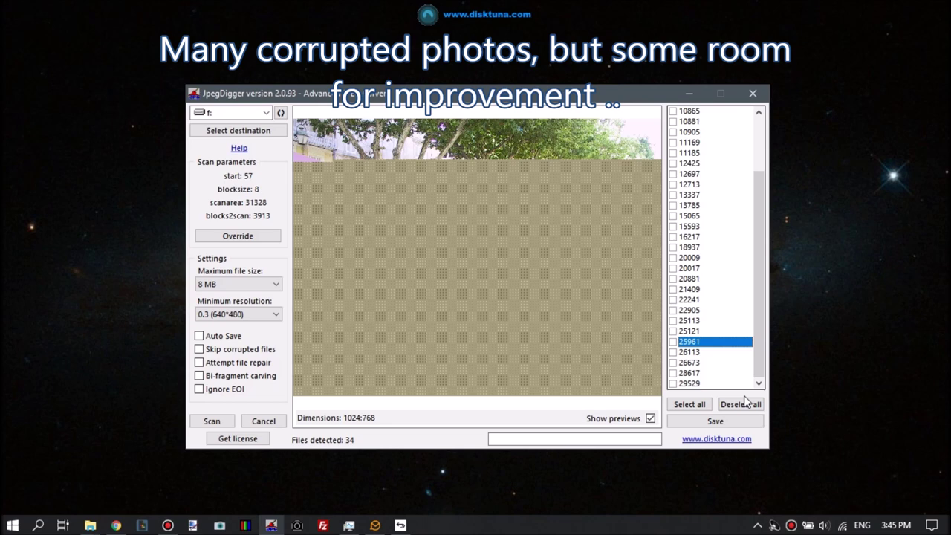
key("Up")
key("Up")
key("Up")
key("Up")
key("Up")
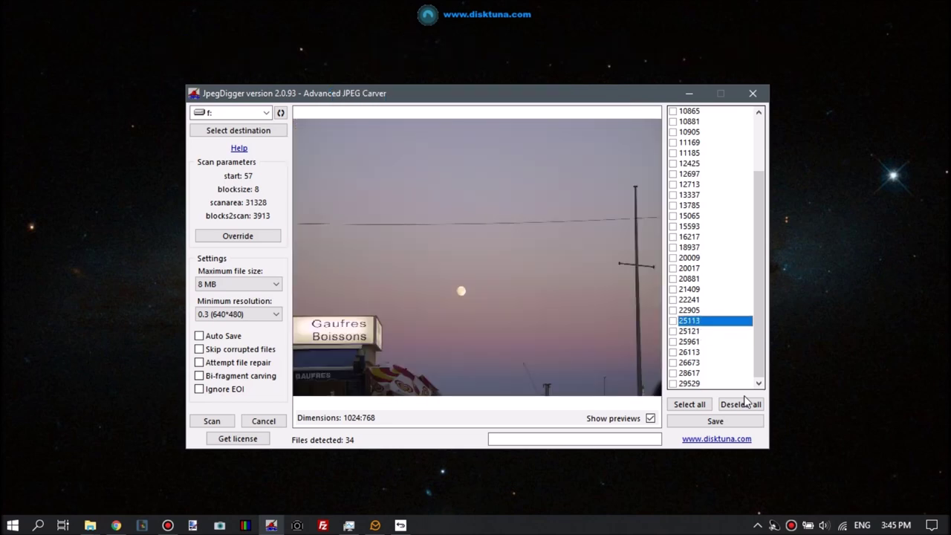
key("Up")
key("Up")
key("Up")
key("Up")
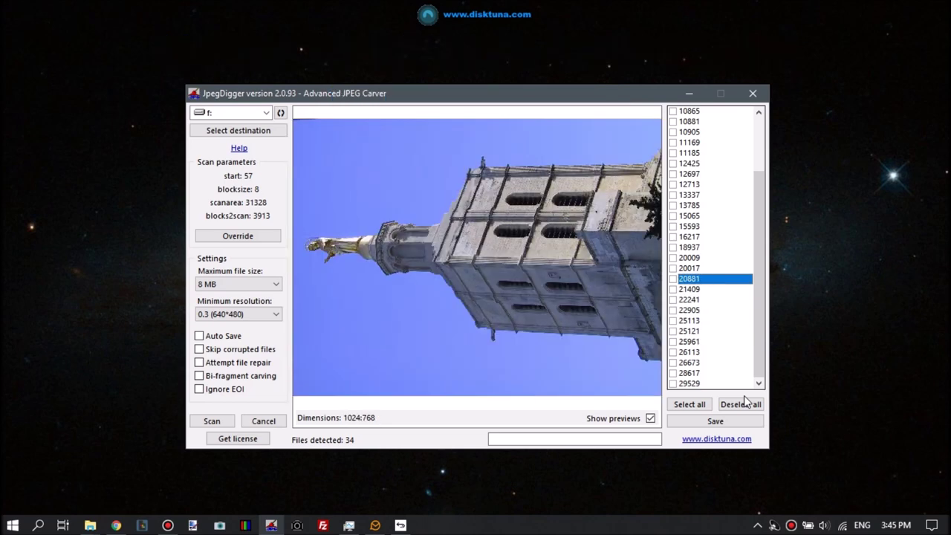
key("Up")
key("Up")
key("Up")
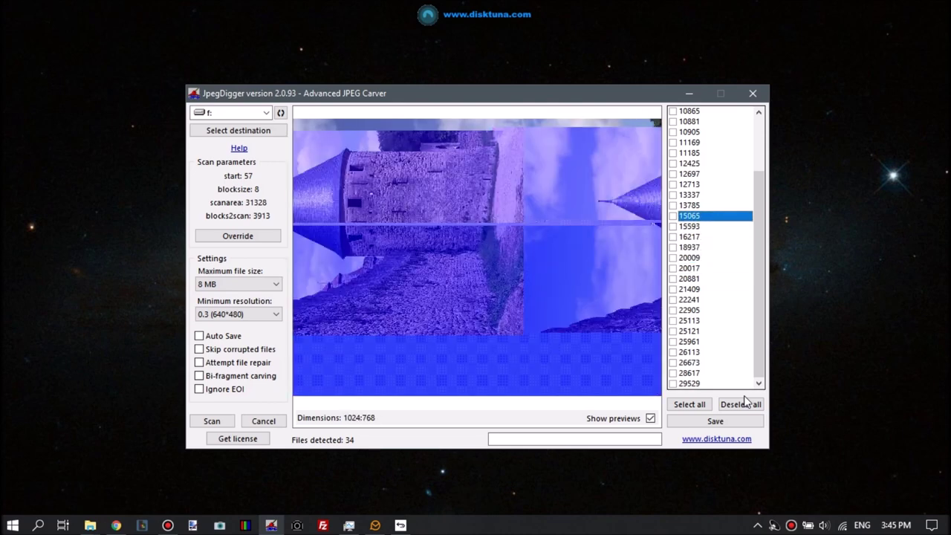
key("Up")
key("Up")
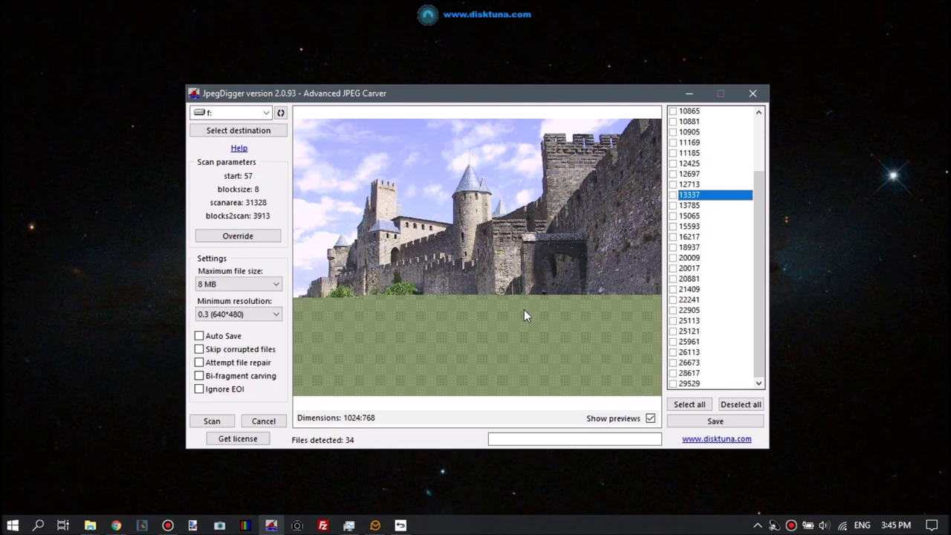
key("Up")
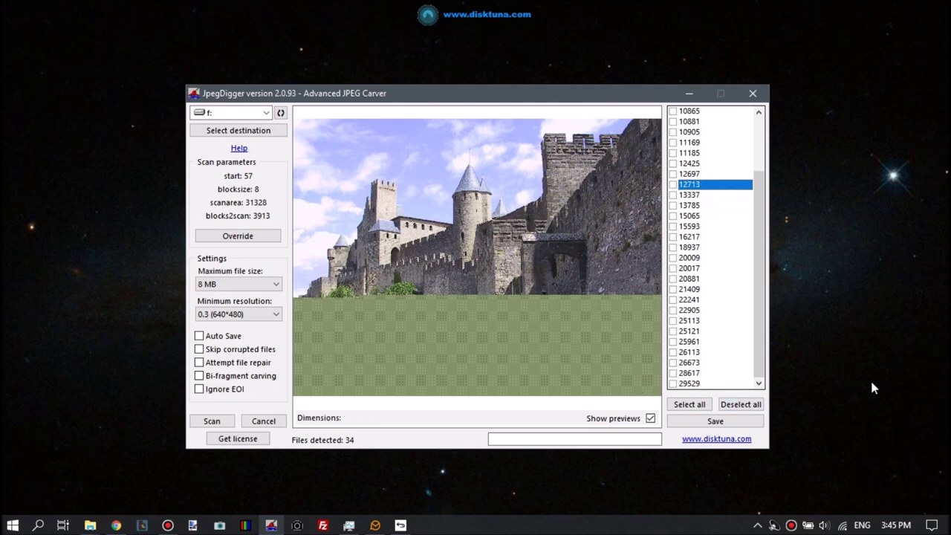
key("Up")
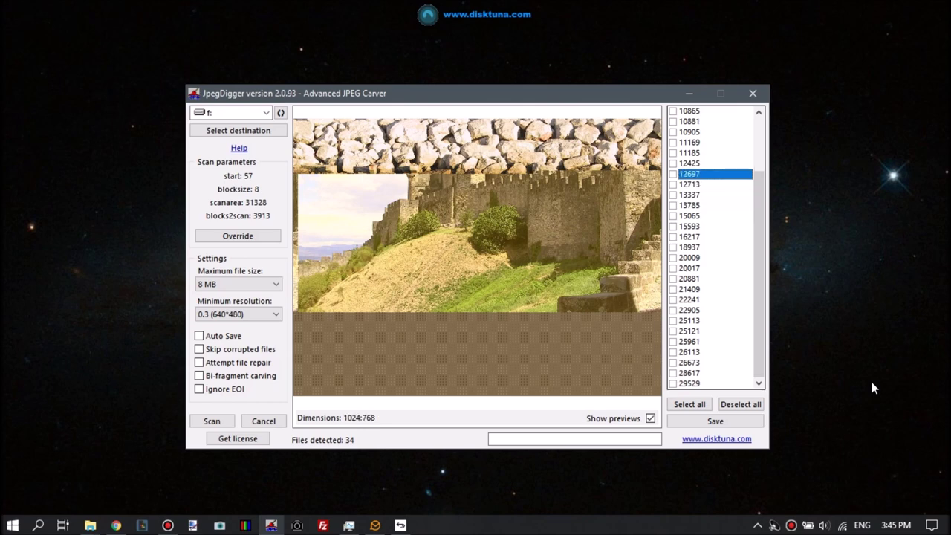
key("Up")
key("Up")
key("Up")
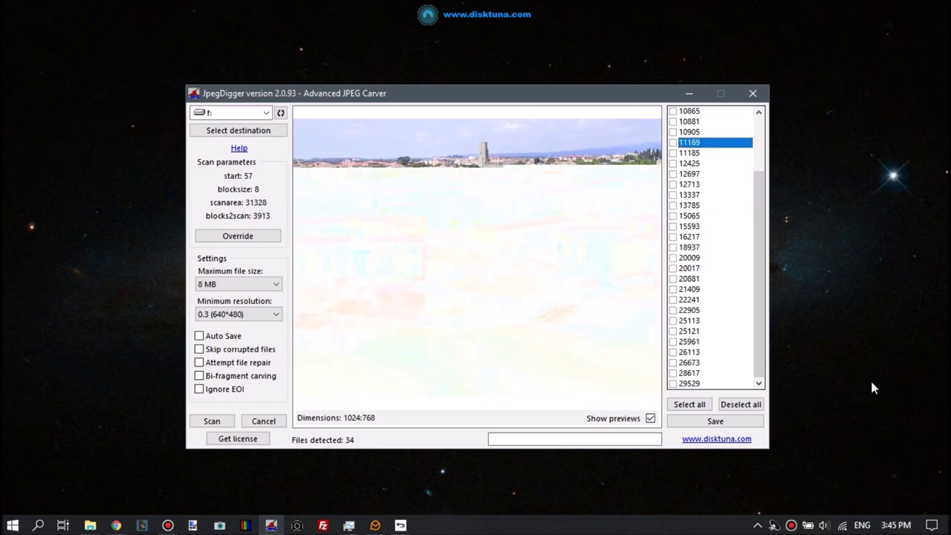
key("Up")
key("Up")
key("Up")
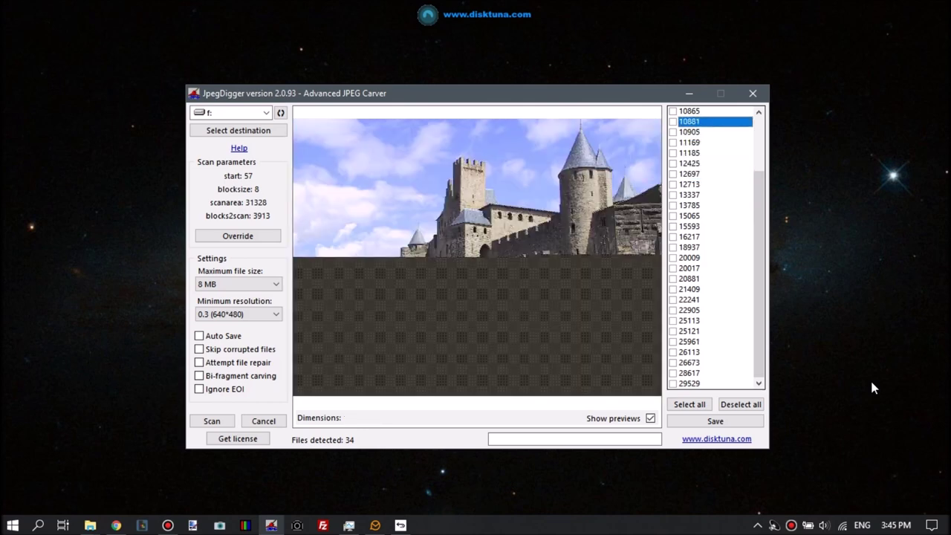
Step: Preview the remaining detected photos one by one, going up the file list to 7849
key("Up")
key("Up")
key("Up")
key("Up")
key("Up")
key("Up")
key("Up")
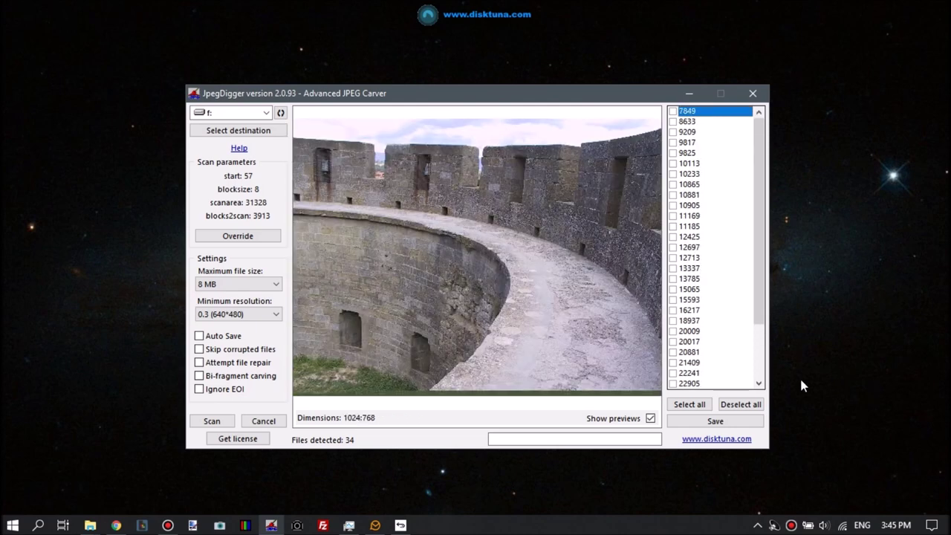
Step: Enable Bi-fragment carving, rescan drive f:, and close the completion message
left_click(199, 376)
left_click(207, 422)
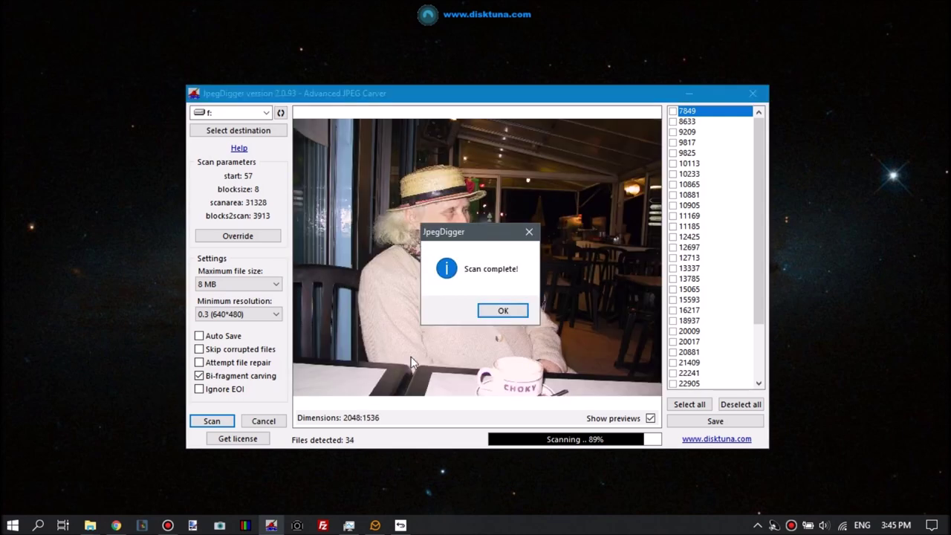
left_click(498, 309)
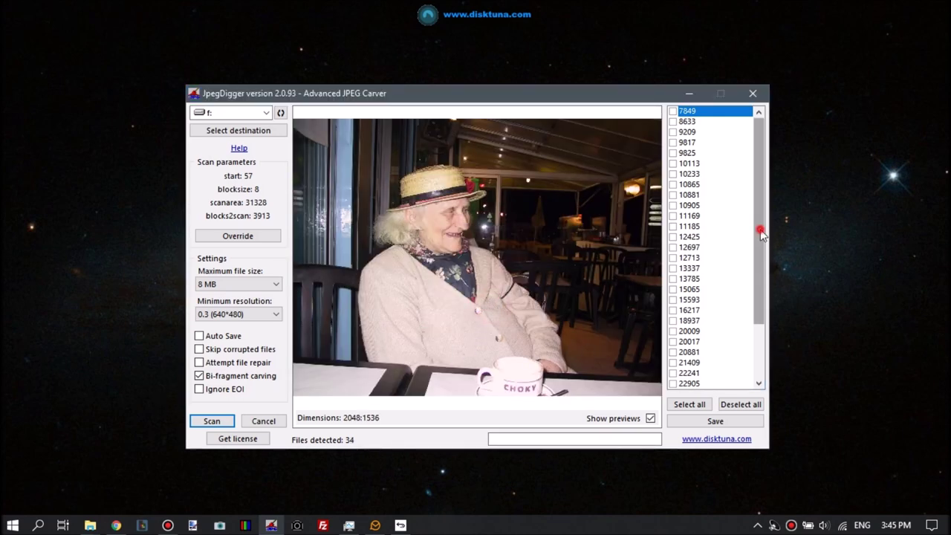
Step: Preview the photos from the bi-fragment scan one by one, going up the file list from 28617 to 22241
scroll(758, 229, "down", 3)
left_click(699, 373)
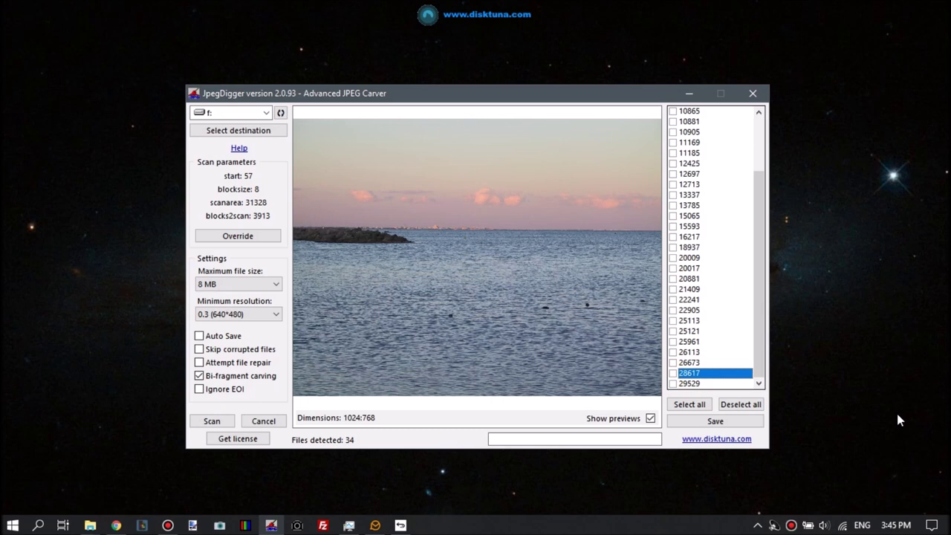
key("Up")
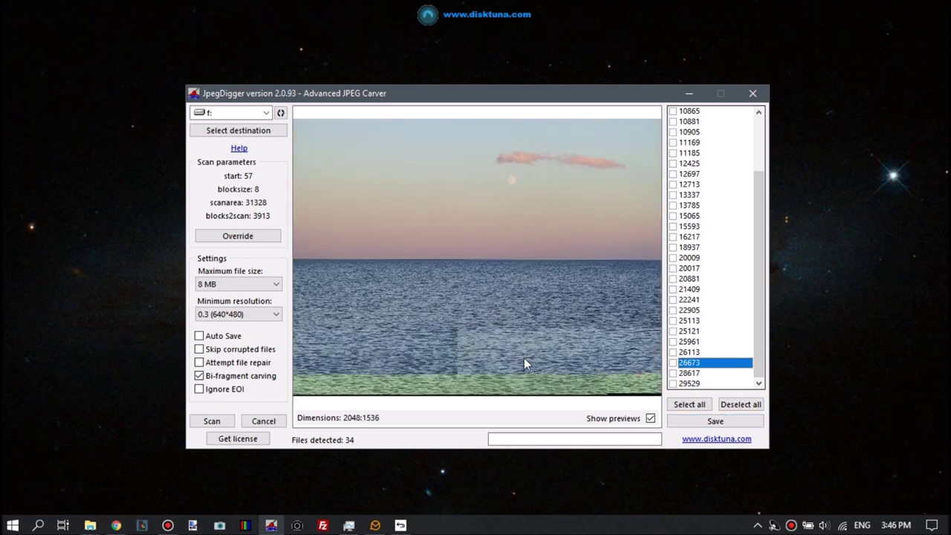
key("Up")
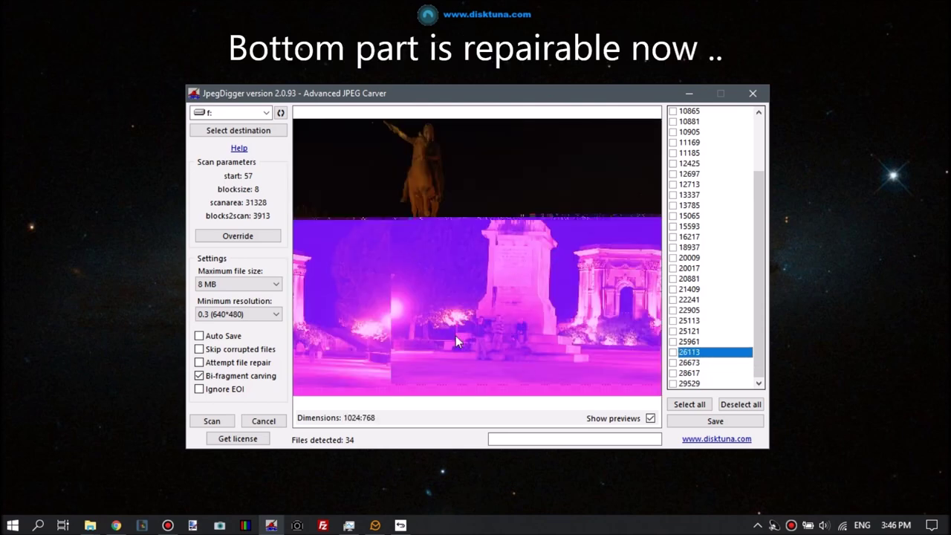
key("Up")
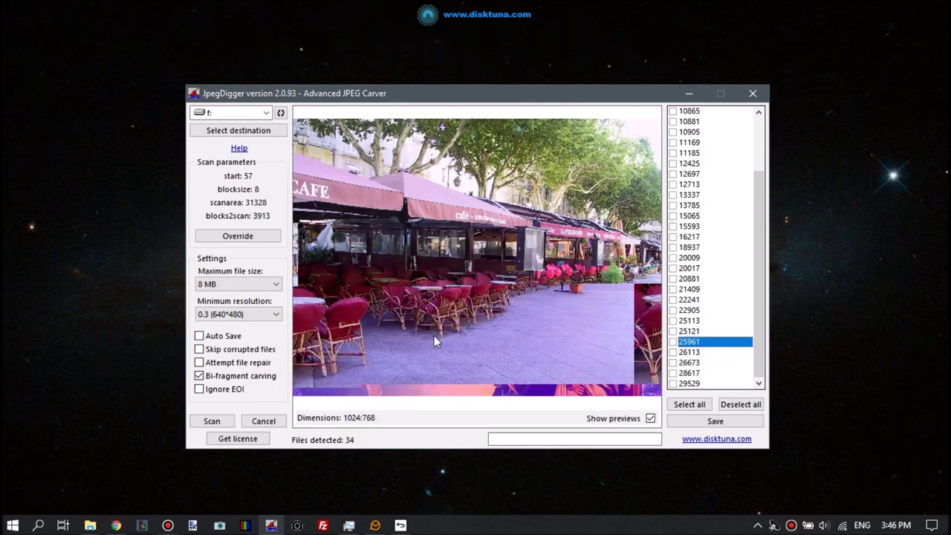
key("Up")
key("Up")
key("Up")
key("Up")
key("Up")
key("Down")
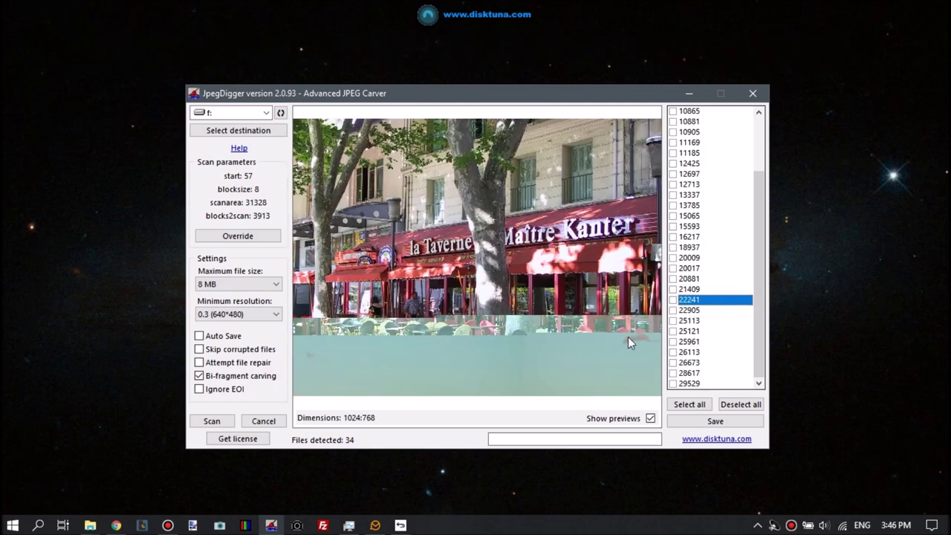
Step: Continue previewing the bi-fragment scan photos upward through the file list to 15065
key("Up")
key("Up")
key("Up")
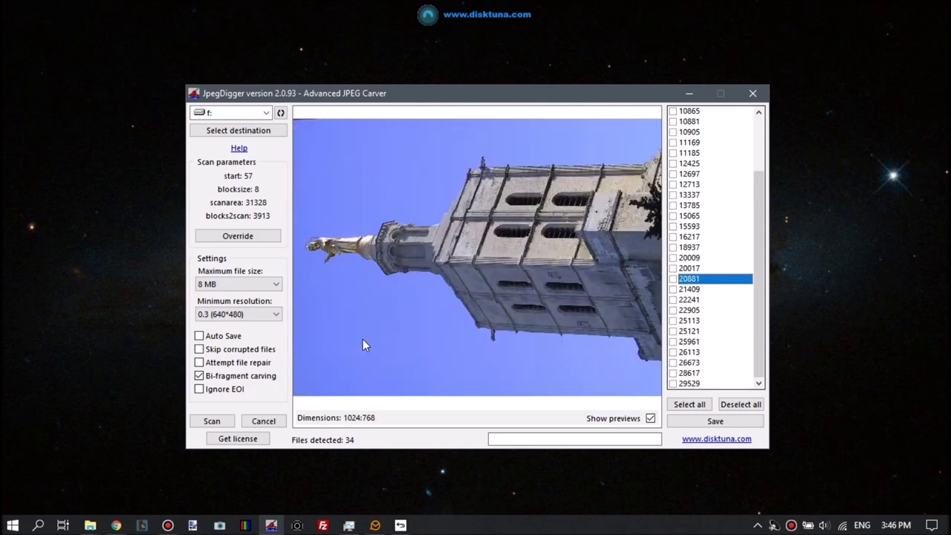
key("Up")
key("Up")
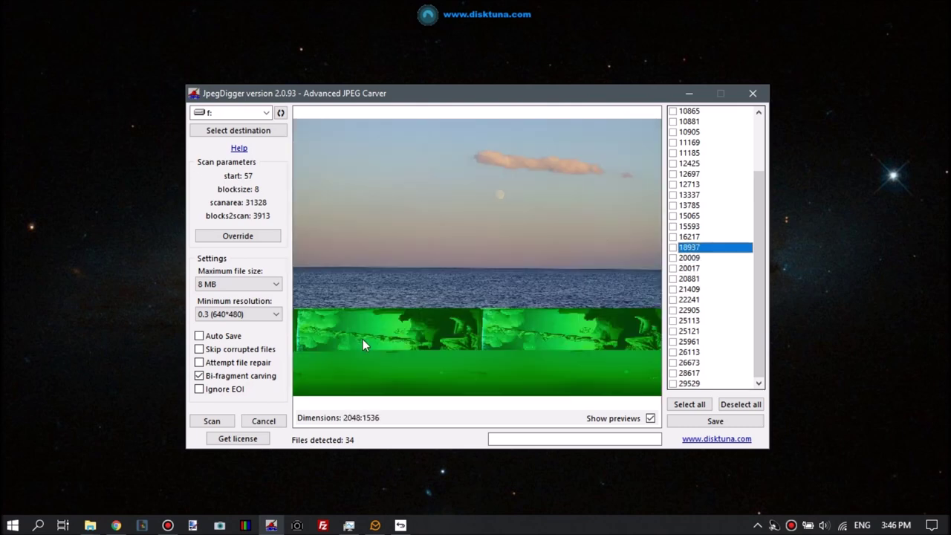
key("Up")
key("Up")
key("Up")
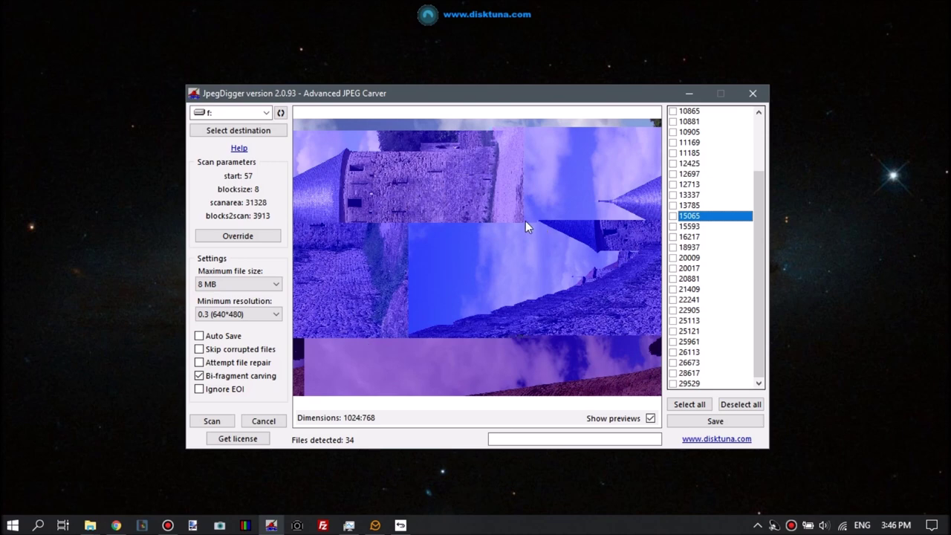
Step: Preview the next bi-fragment scan photos upward from 13785 to 11169
key("Up")
key("Up")
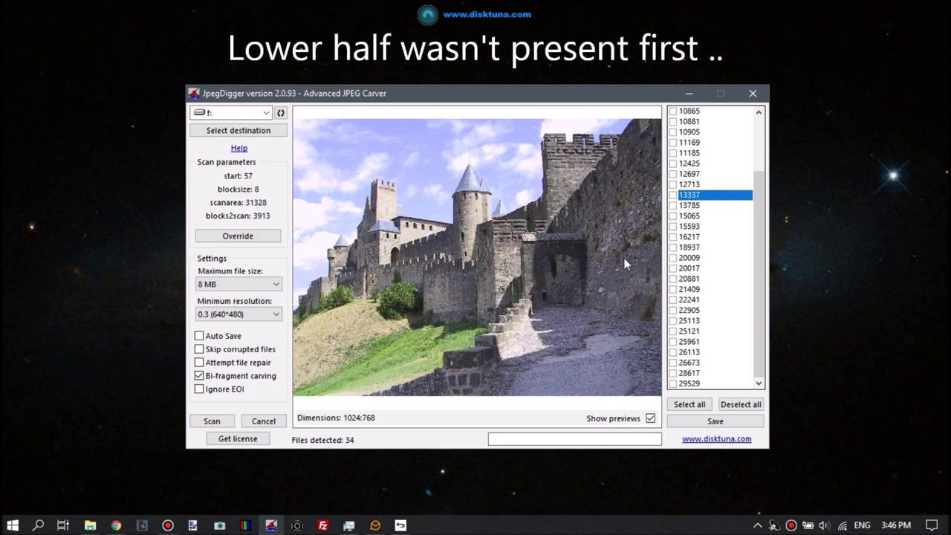
key("Up")
key("Up")
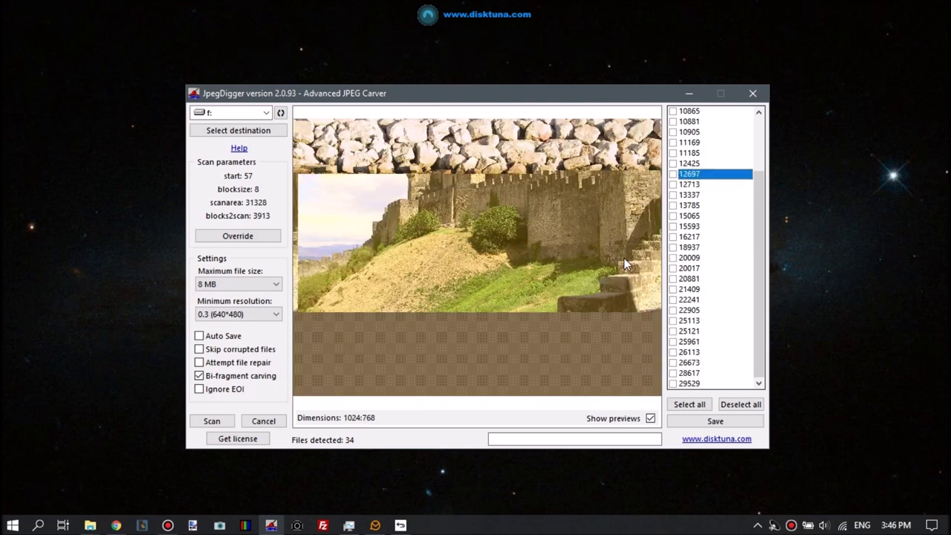
key("Up")
key("Up")
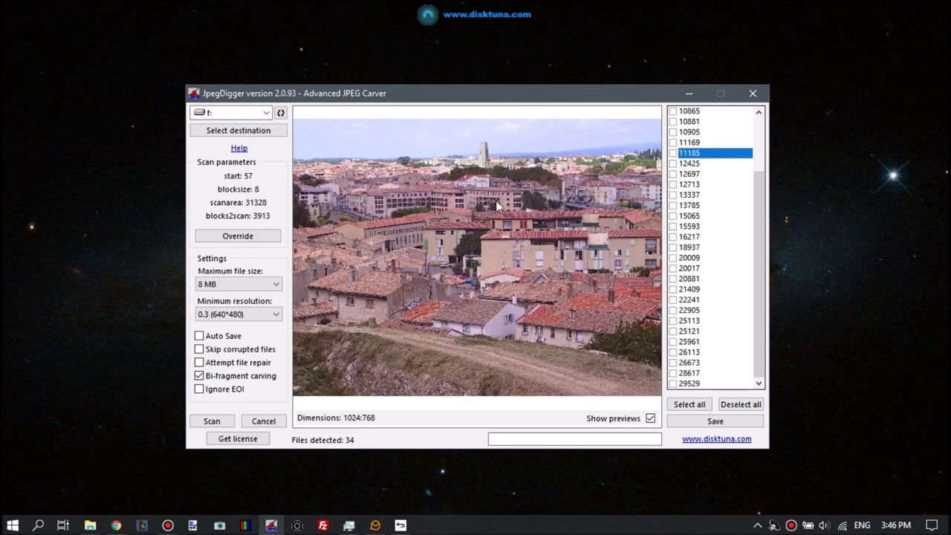
key("Up")
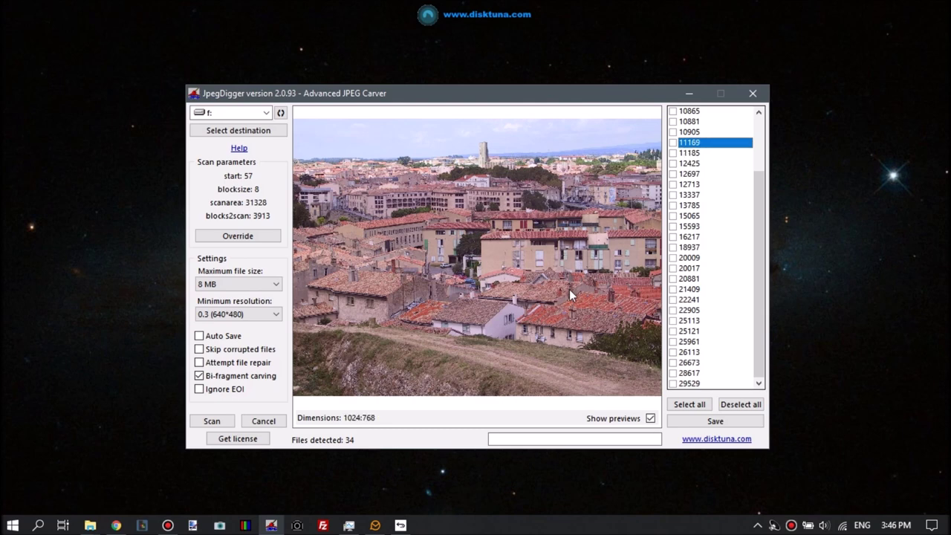
Step: Disable Bi-fragment carving, rescan drive f:, and close the completion message
left_click(199, 376)
left_click(209, 421)
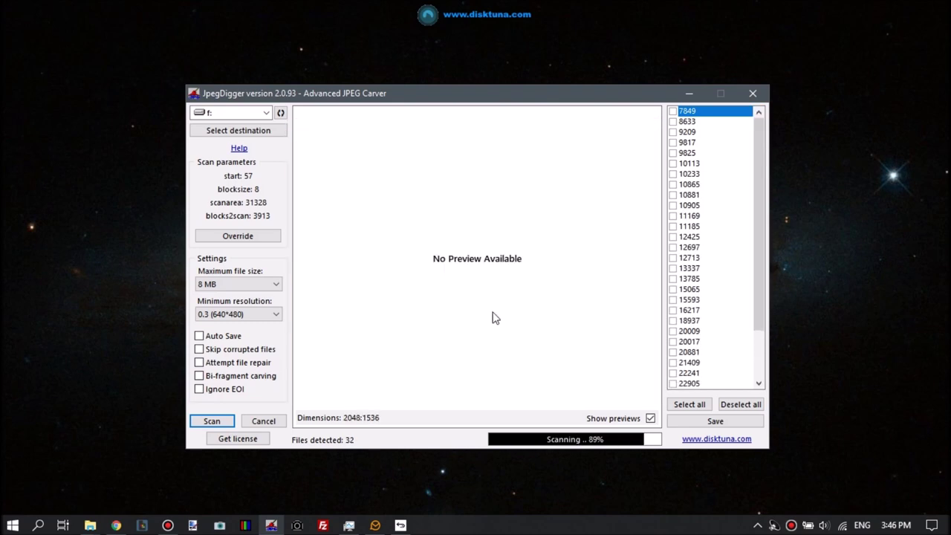
left_click(502, 311)
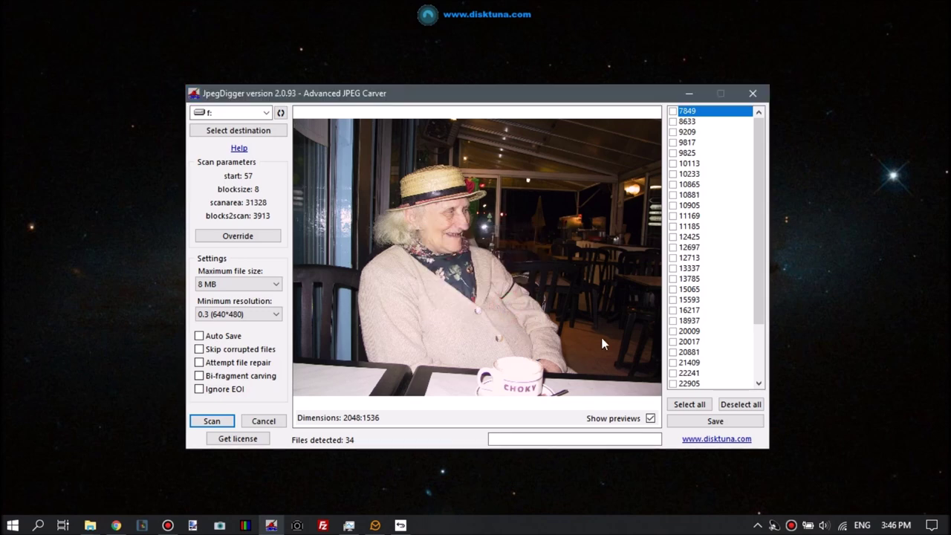
Step: Preview the photos found without Bi-fragment carving, going up the file list from 10865 to 9817
left_click(699, 184)
key("Up")
key("Up")
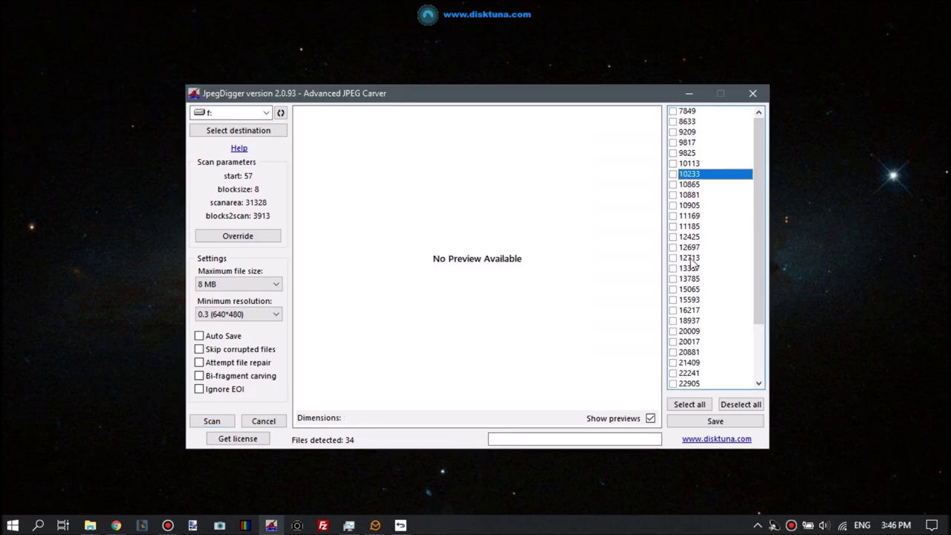
key("Up")
key("Up")
key("Up")
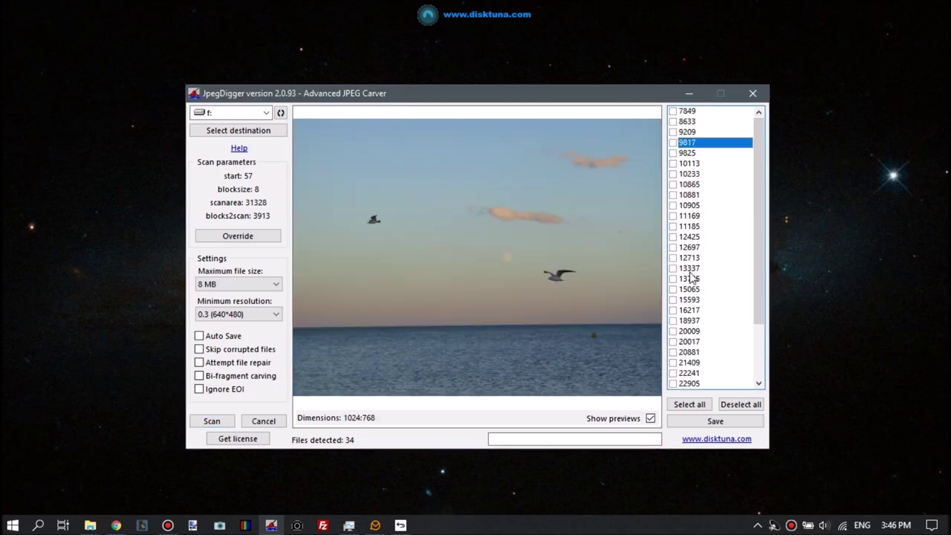
Step: Preview the photos going back down the file list from 9817 to 10905, comparing 10881 with 10905
key("Down")
key("Down")
key("Down")
key("Down")
key("Down")
key("Down")
key("Down")
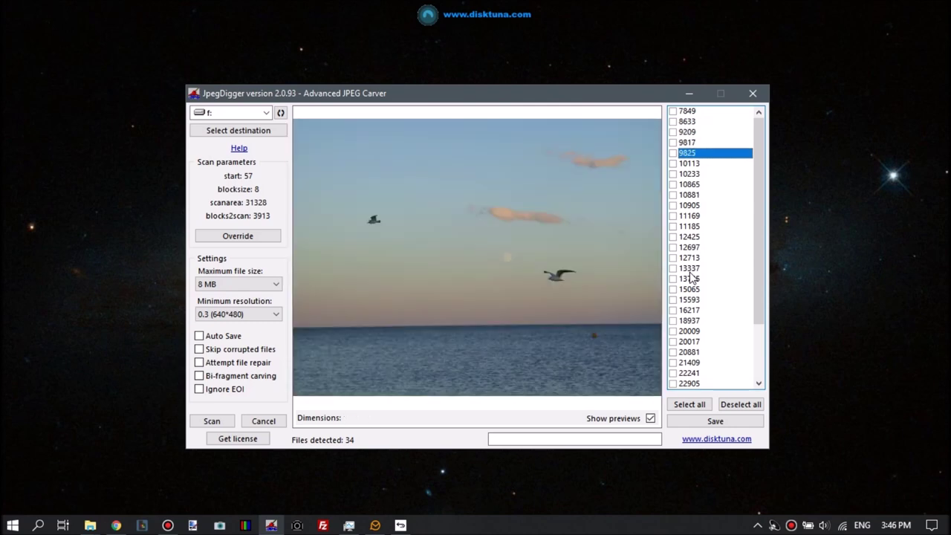
key("Up")
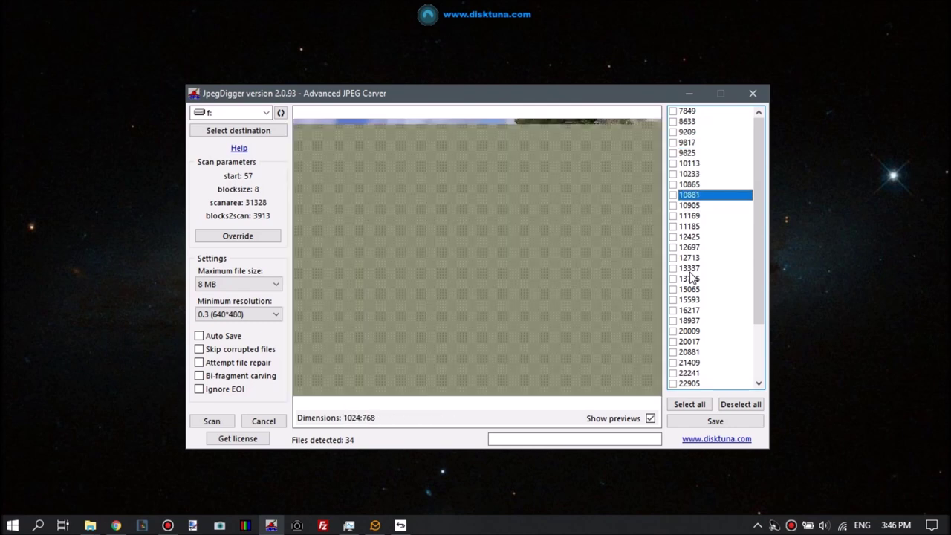
key("Down")
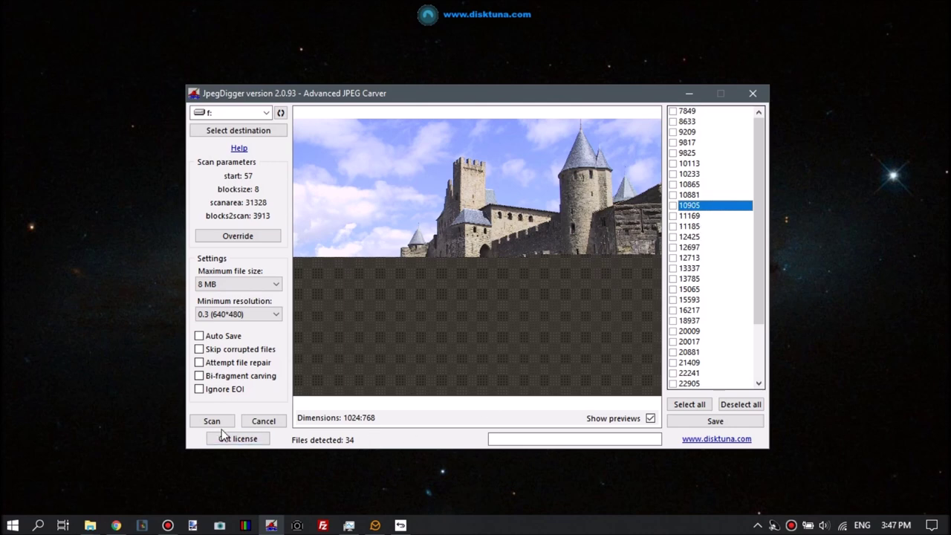
Step: Rescan drive f: with Bi-fragment carving enabled, close the completion message, and preview photos 10905 and 11169
left_click(199, 376)
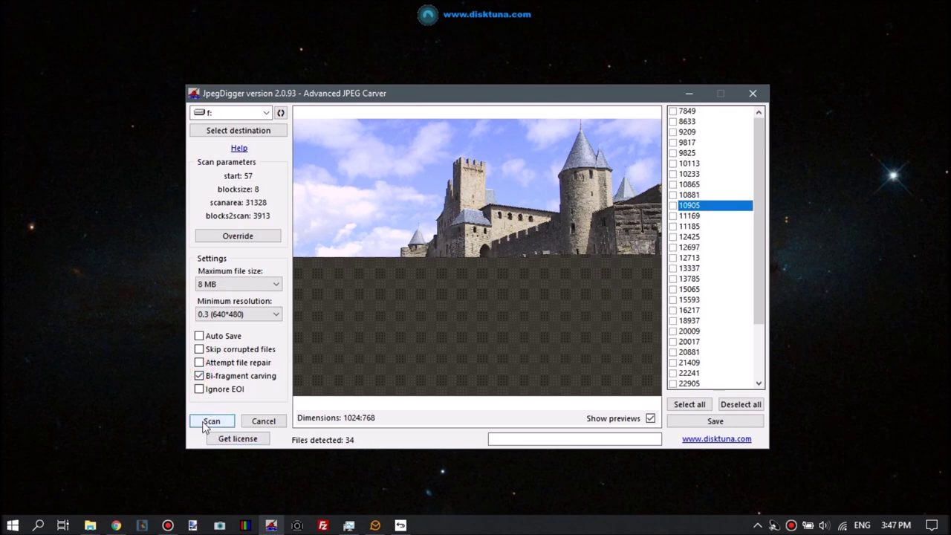
left_click(210, 421)
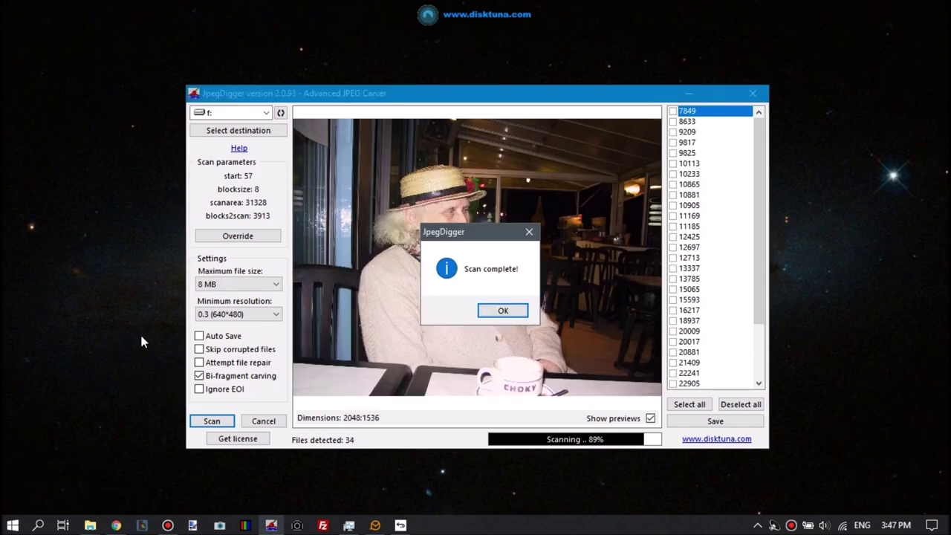
left_click(503, 312)
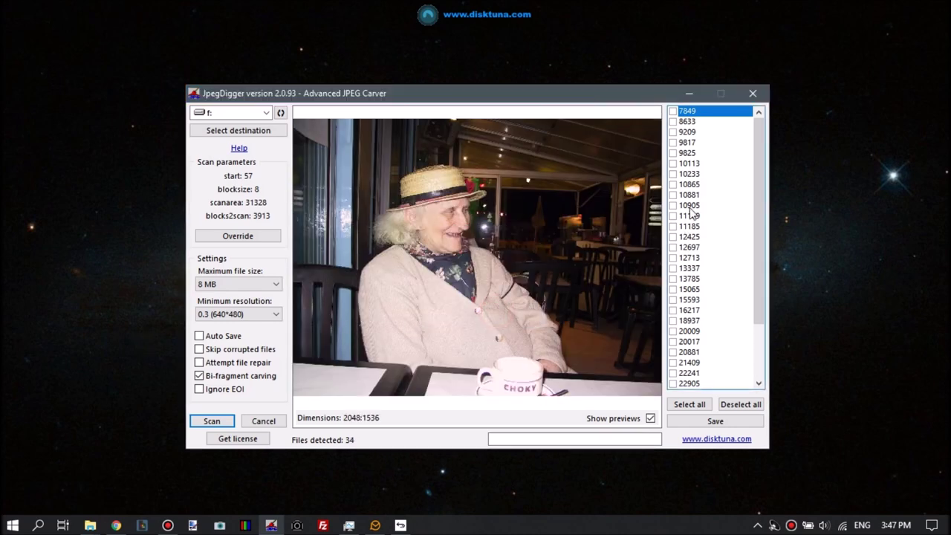
left_click(691, 207)
key("Down")
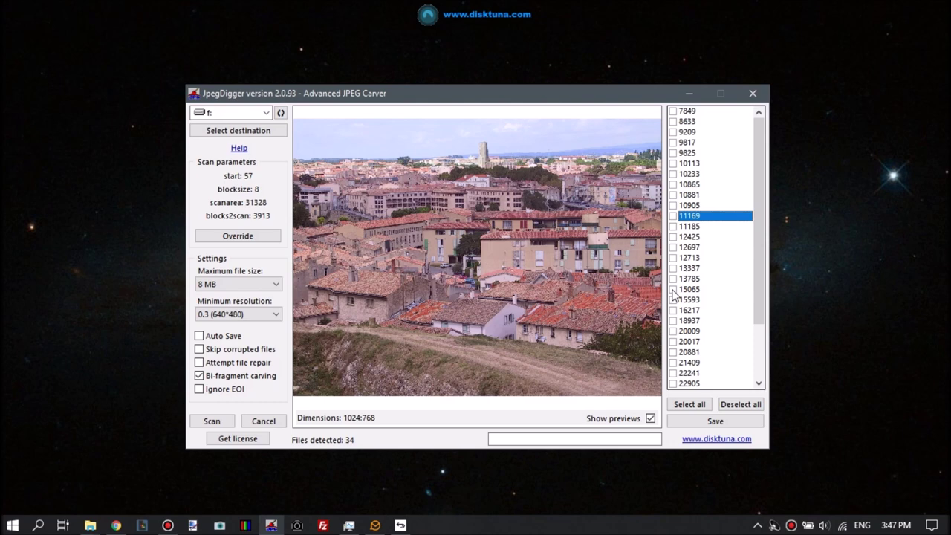
Step: Rescan drive f: with Bi-fragment carving disabled and Skip corrupted files enabled, closing the completion message
left_click(199, 376)
left_click(210, 421)
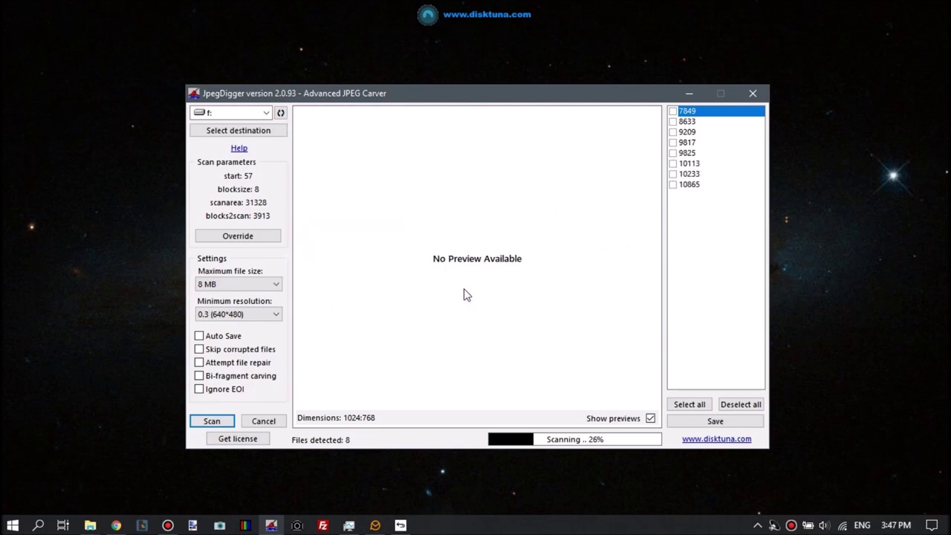
left_click(199, 349)
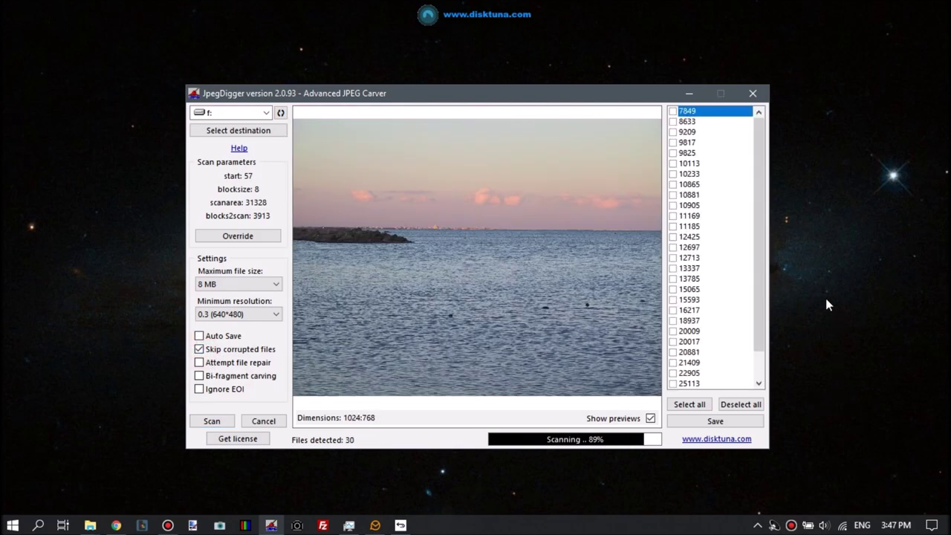
left_click(505, 315)
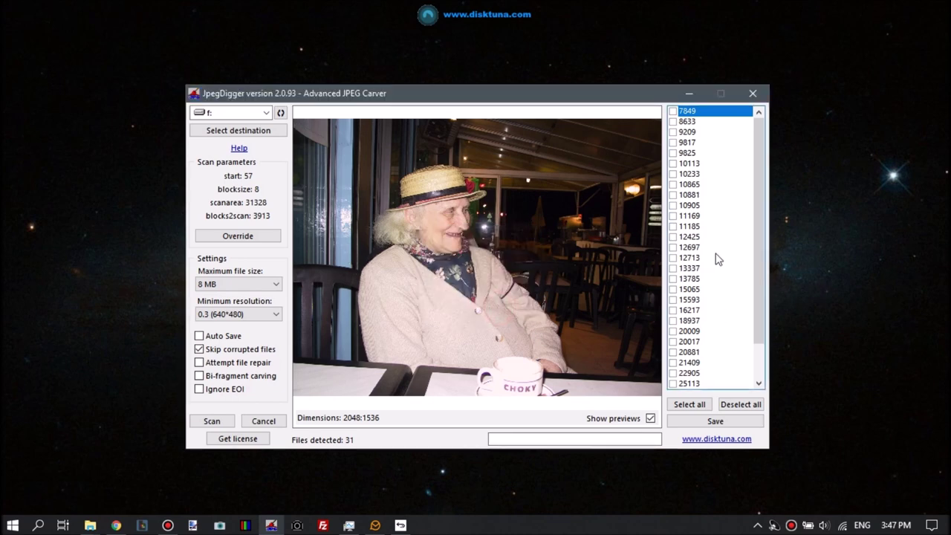
Step: Preview photos 11185 and 11169 from the scan that skips corrupted files
left_click(699, 227)
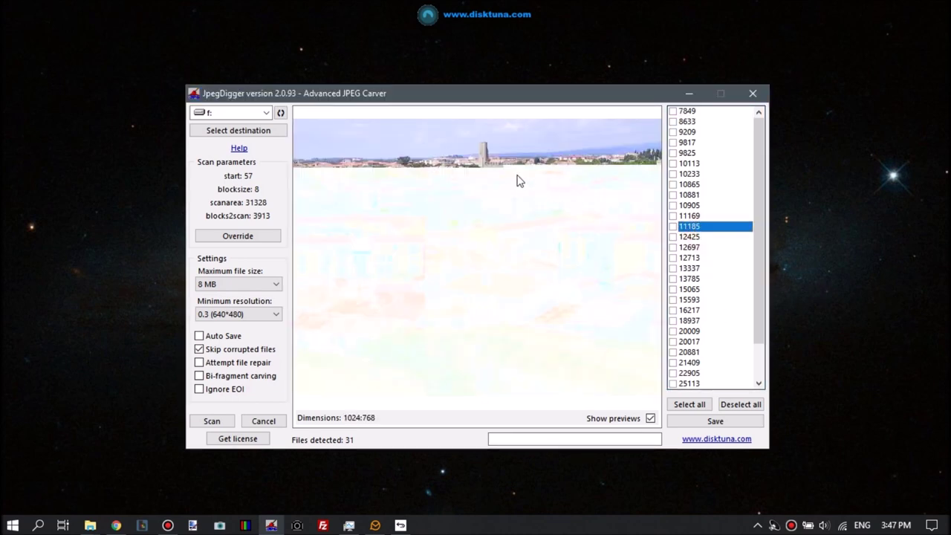
left_click(691, 236)
left_click(690, 226)
left_click(689, 216)
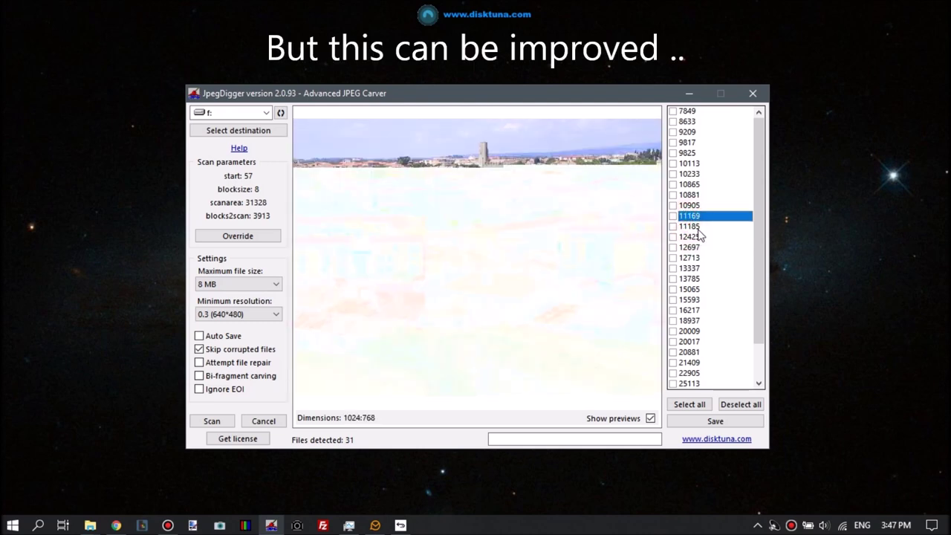
Step: Enable Bi-fragment carving alongside Skip corrupted files, rescan drive f:, close the completion message, and preview photo 11169
left_click(199, 375)
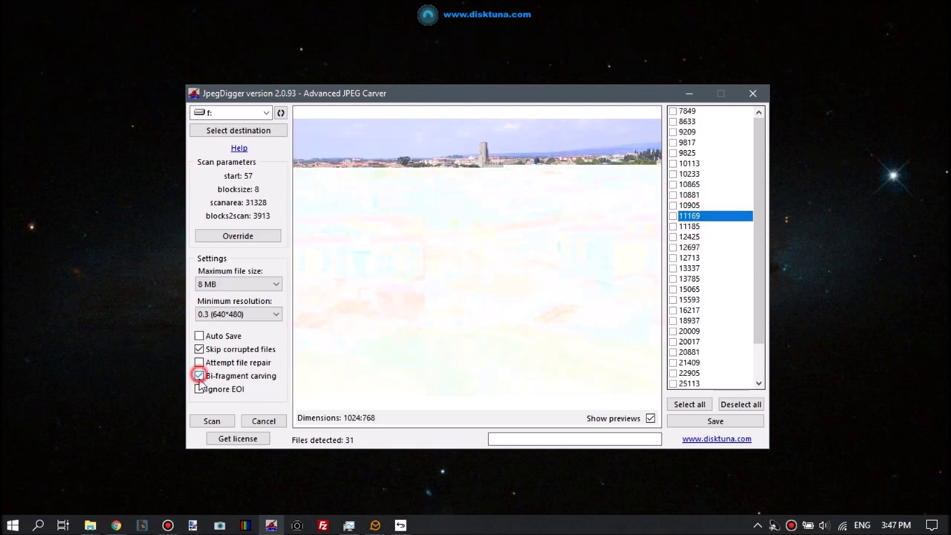
left_click(206, 421)
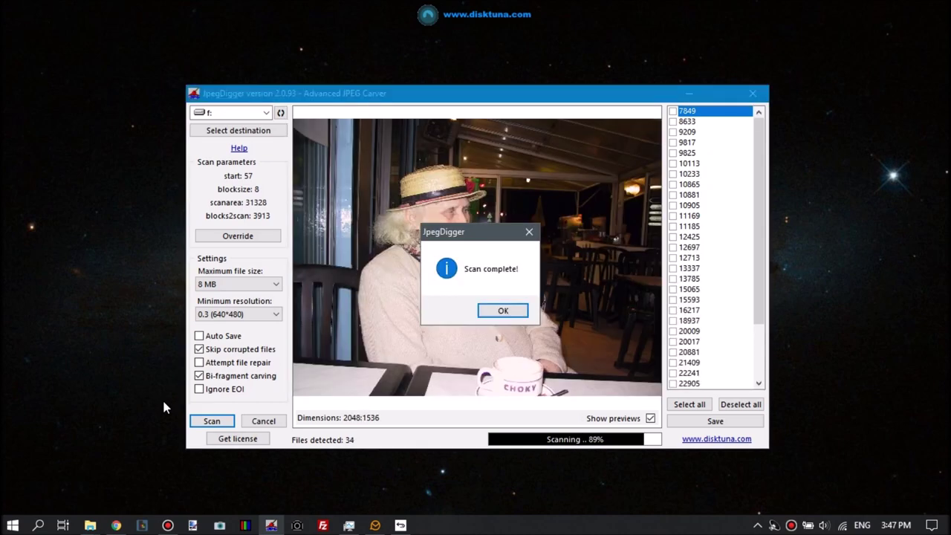
left_click(502, 310)
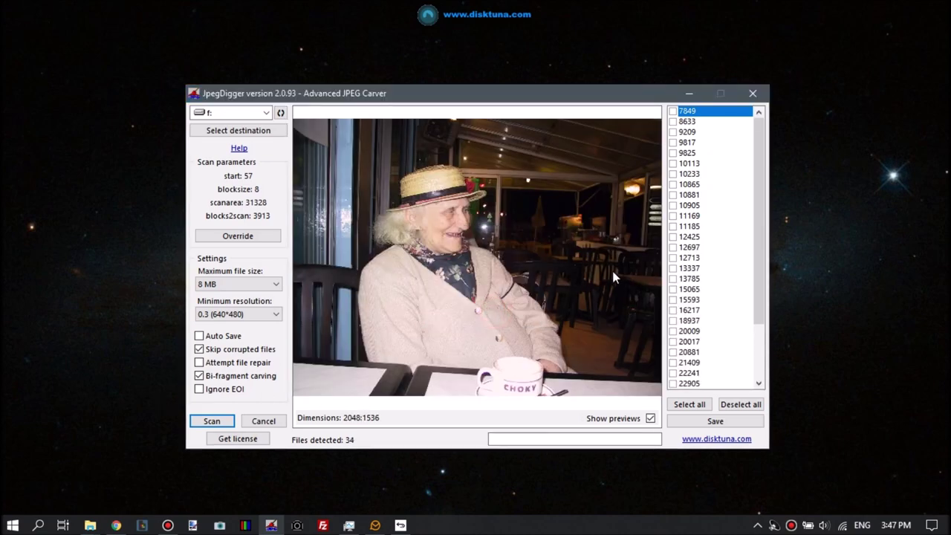
left_click(699, 216)
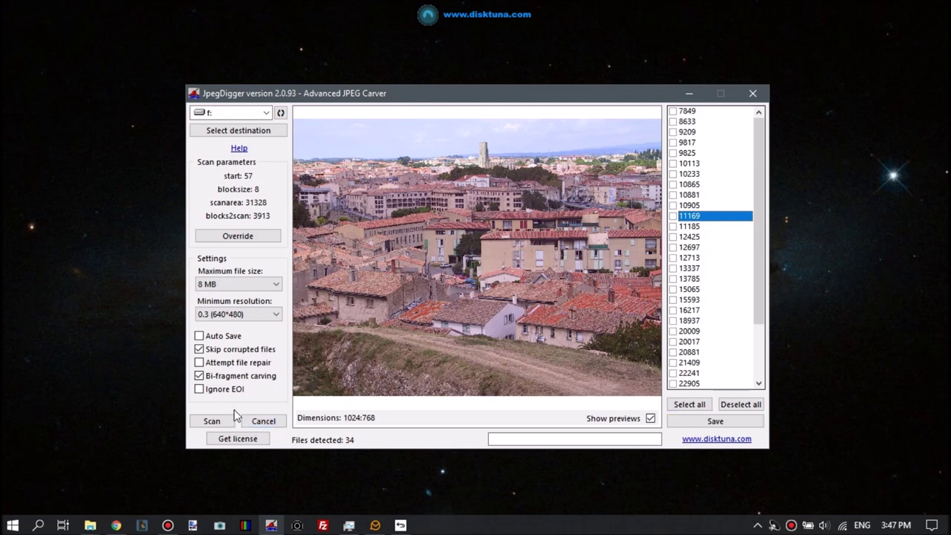
Step: Disable Bi-fragment carving while keeping Skip corrupted files enabled, rescan drive f:, and close the completion message
left_click(200, 376)
left_click(212, 421)
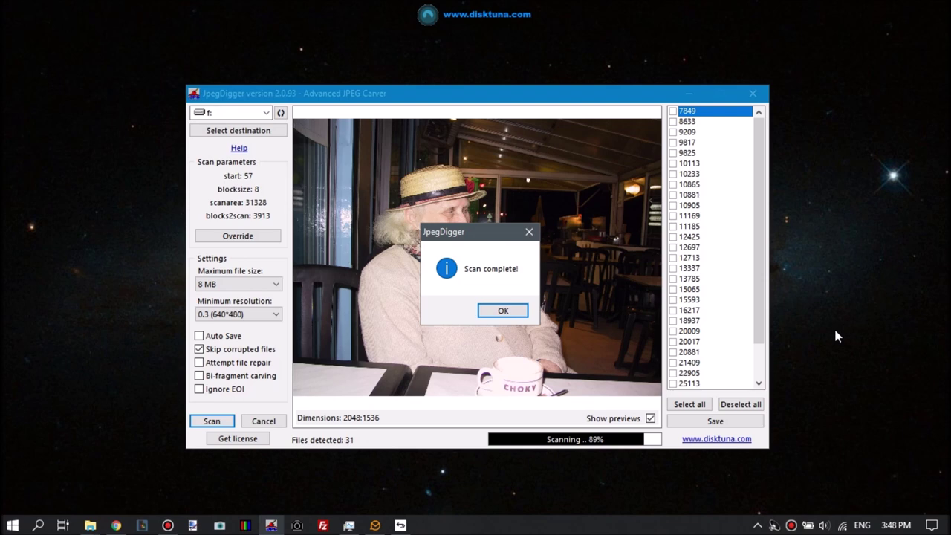
left_click(506, 310)
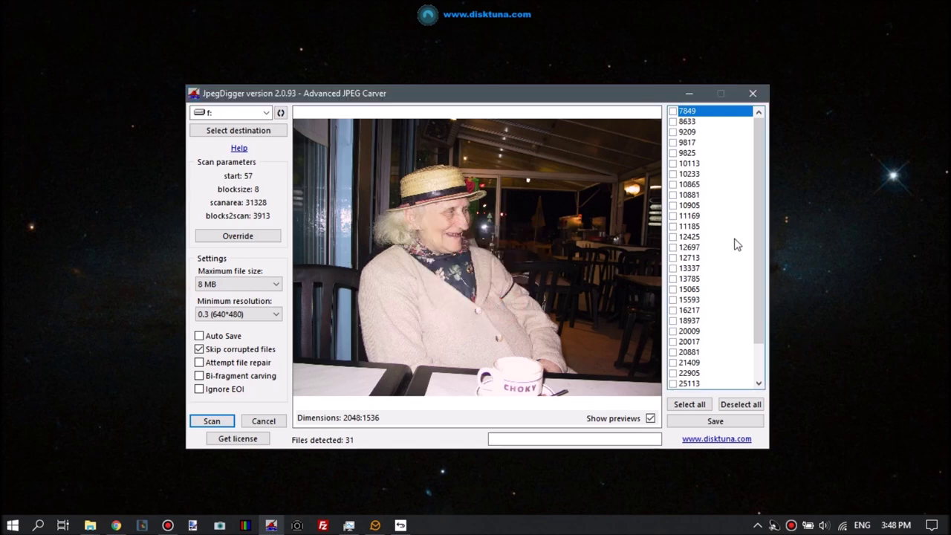
Step: Preview the photos from 10905 through 13337 in the scan made without Bi-fragment carving
left_click(695, 206)
key("Down")
key("Down")
key("Down")
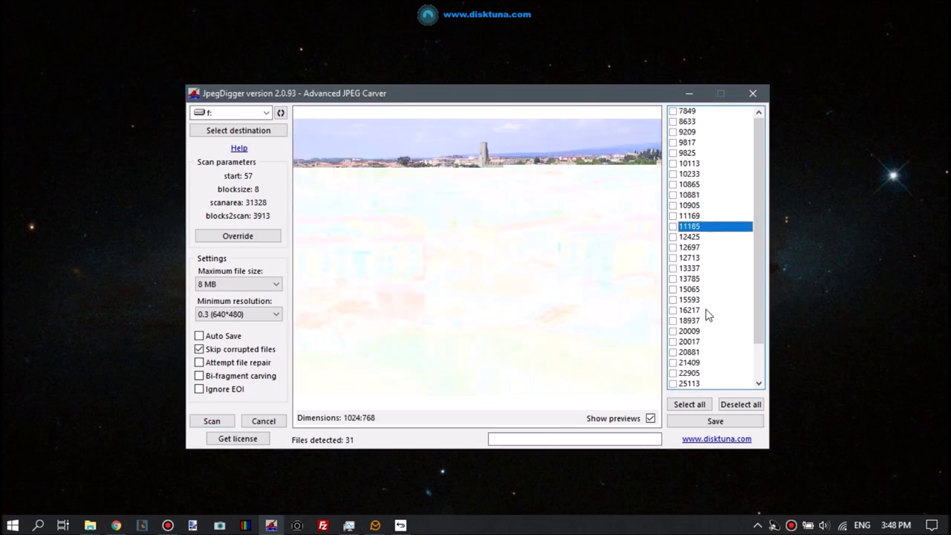
key("Down")
key("Down")
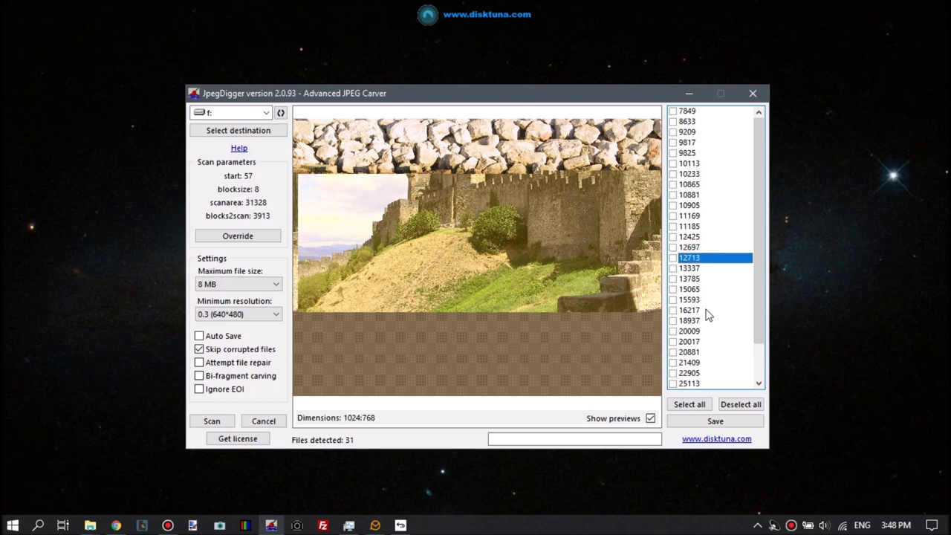
key("Down")
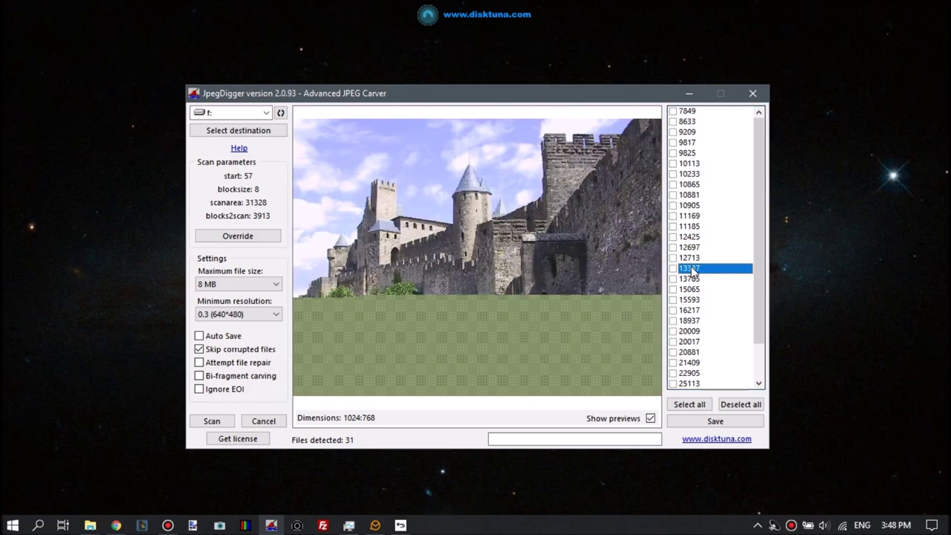
Step: Rescan drive f: with Bi-fragment carving enabled again, close the completion message, and preview photo 13337
left_click(199, 376)
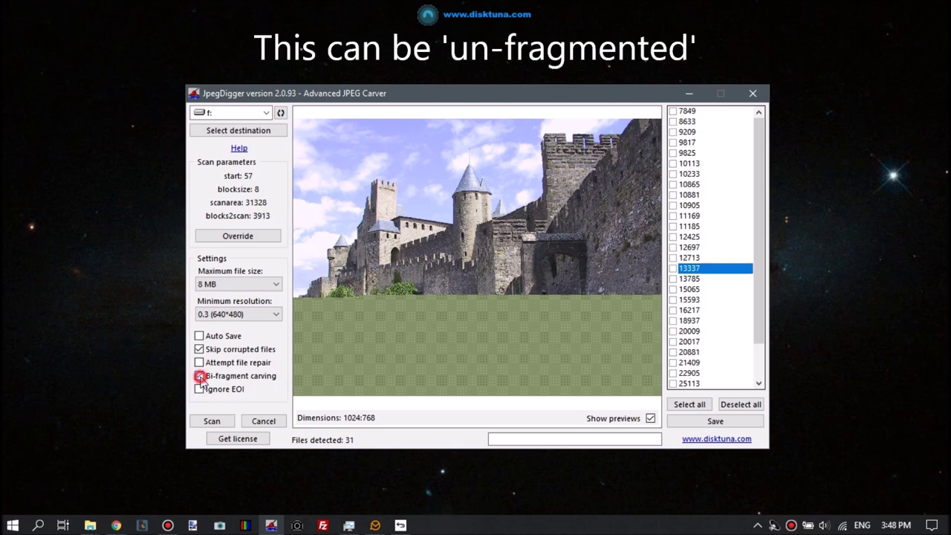
left_click(203, 420)
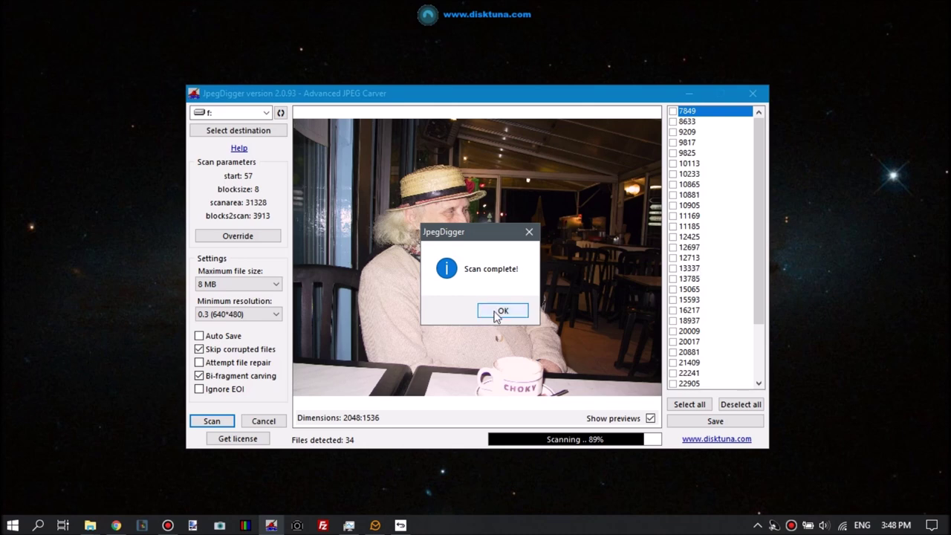
left_click(495, 312)
left_click(693, 269)
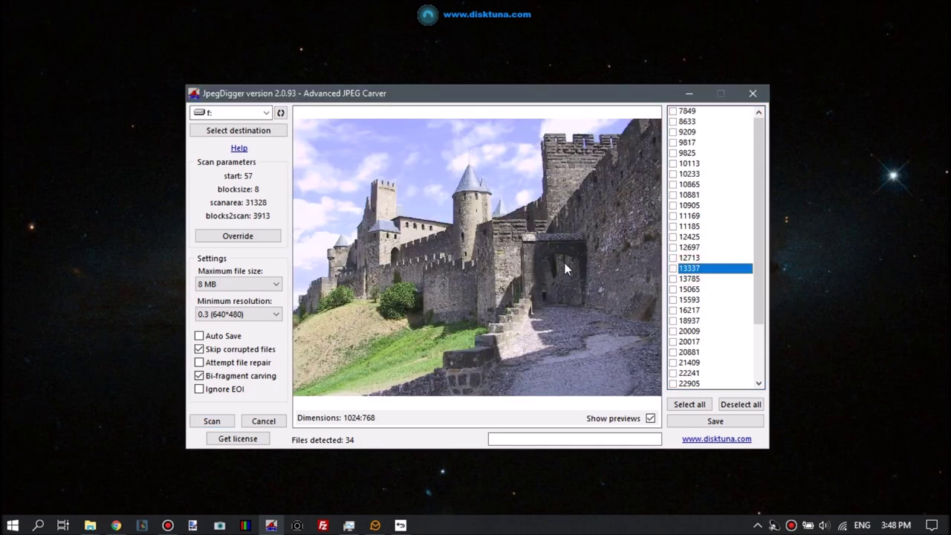
Step: Switch to Stellar Photo Recovery, scan Local Disk (G:) without Deep Scan, and close the information message
left_click(689, 92)
left_click(400, 526)
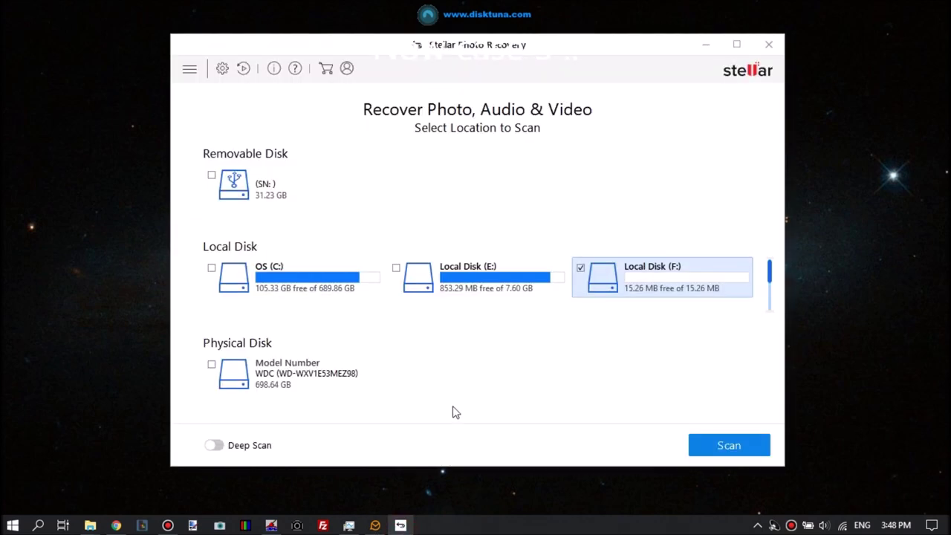
left_click(770, 307)
left_click(302, 287)
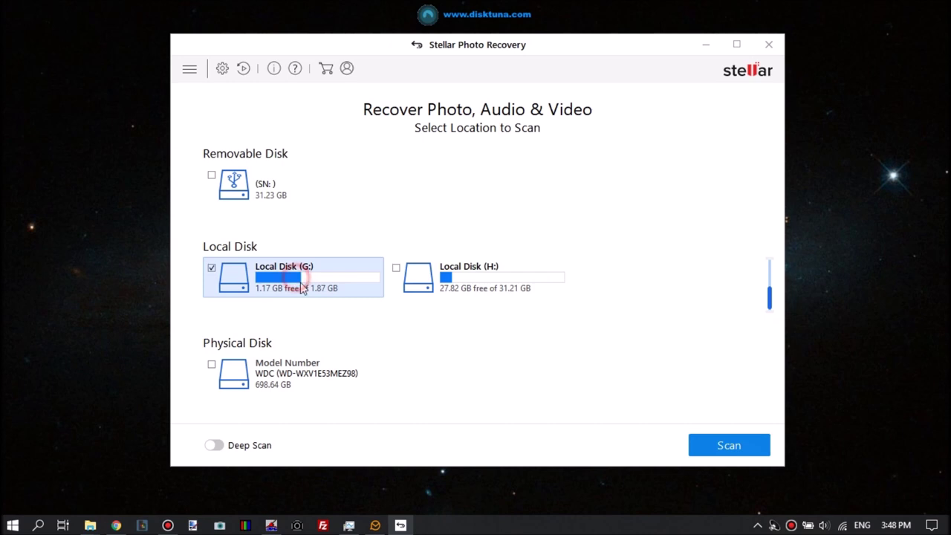
left_click(712, 443)
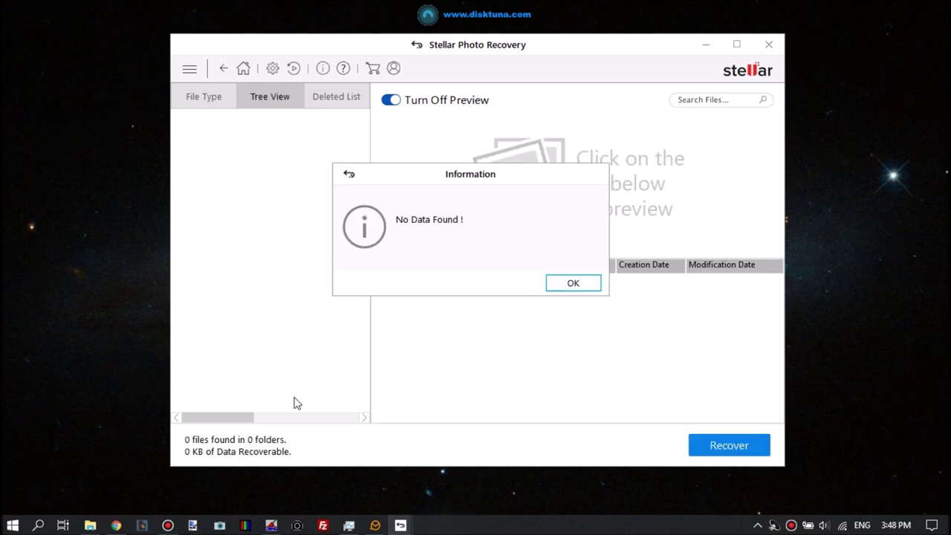
left_click(571, 283)
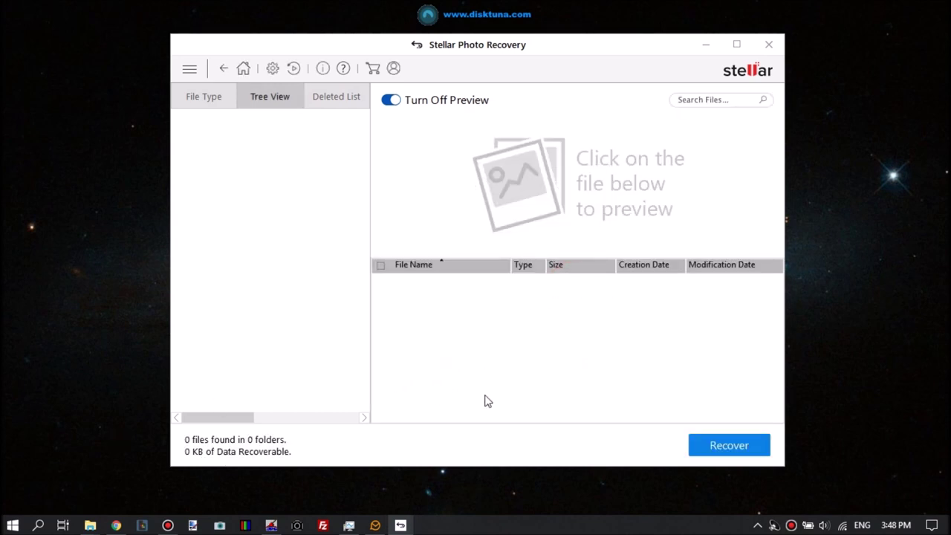
Step: Rescan Local Disk (G:) with Deep Scan turned on, close the information message, return to location selection, and minimize the window
left_click(225, 70)
left_click(216, 446)
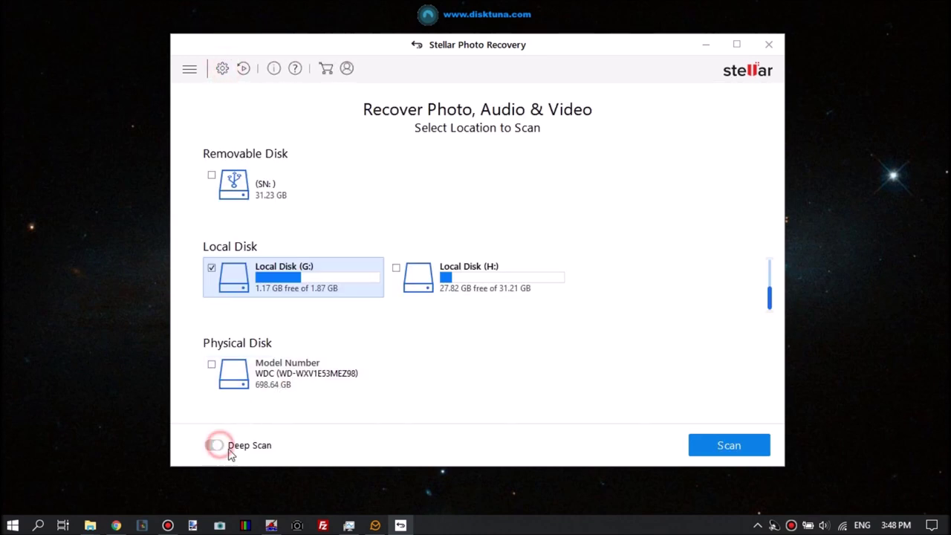
left_click(719, 445)
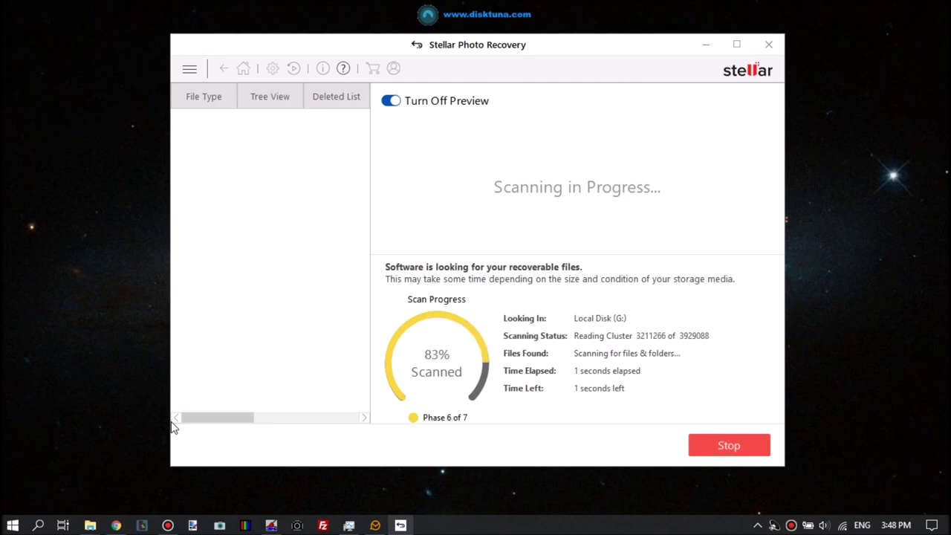
left_click(554, 287)
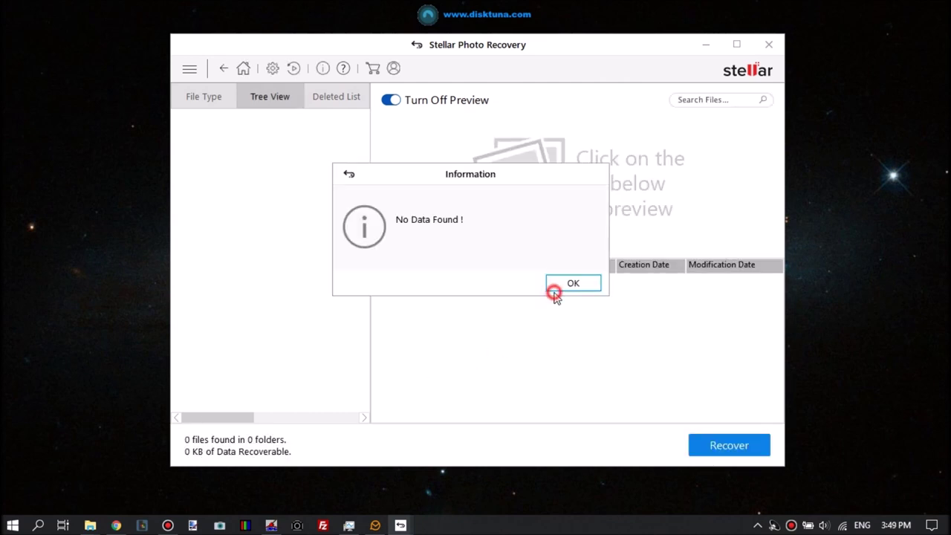
left_click(224, 68)
left_click(705, 43)
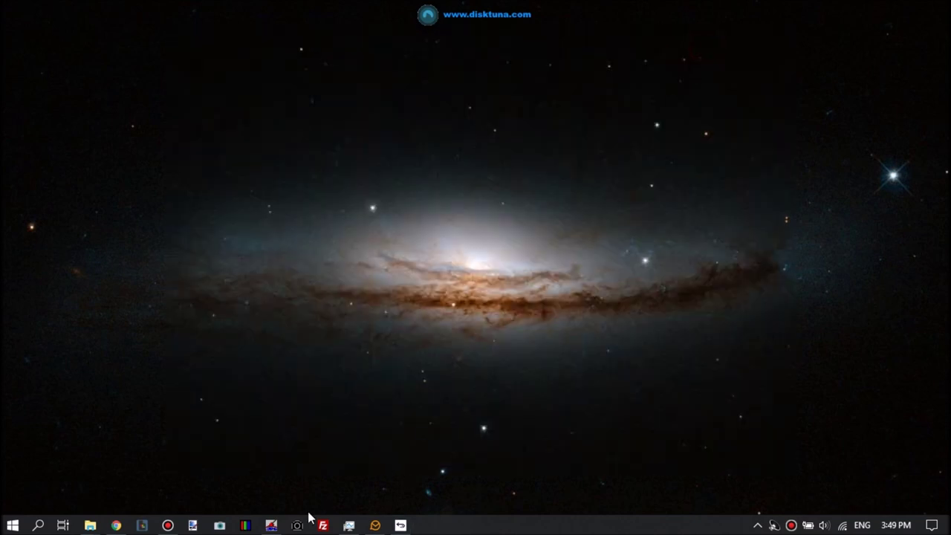
Step: Switch to JpegDigger and disable both Bi-fragment carving and Skip corrupted files
left_click(272, 525)
left_click(214, 379)
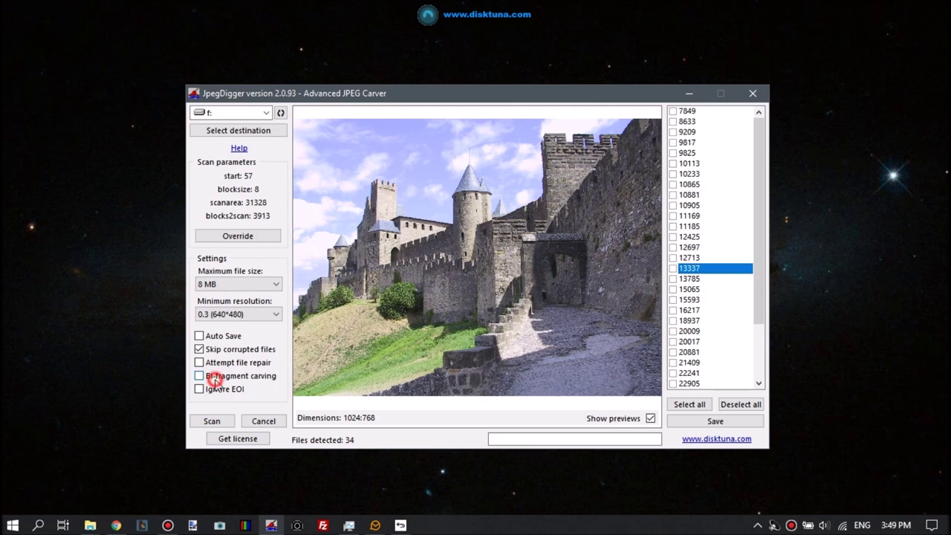
left_click(211, 349)
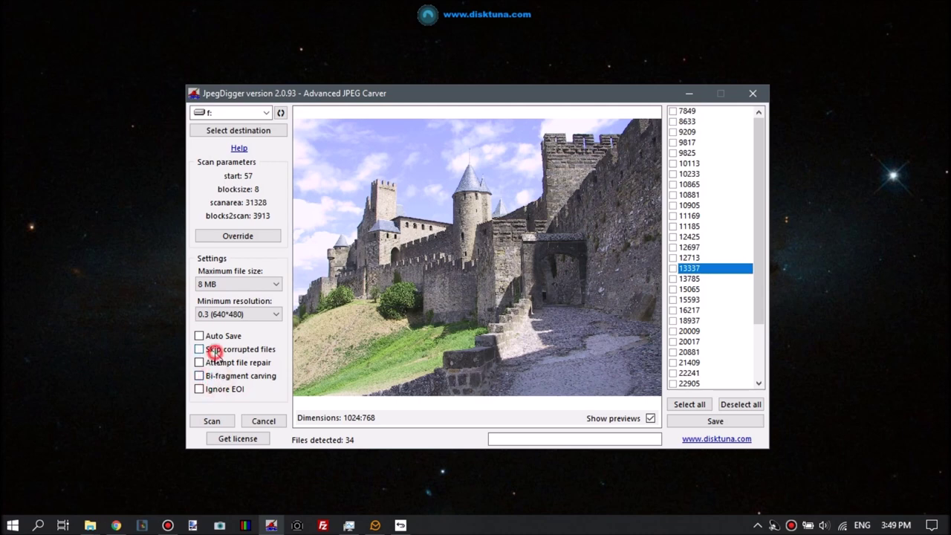
Step: Scan drive g: for JPEG photos, stop the scan early, close the completion message, and minimize the window
left_click(266, 113)
left_click(238, 169)
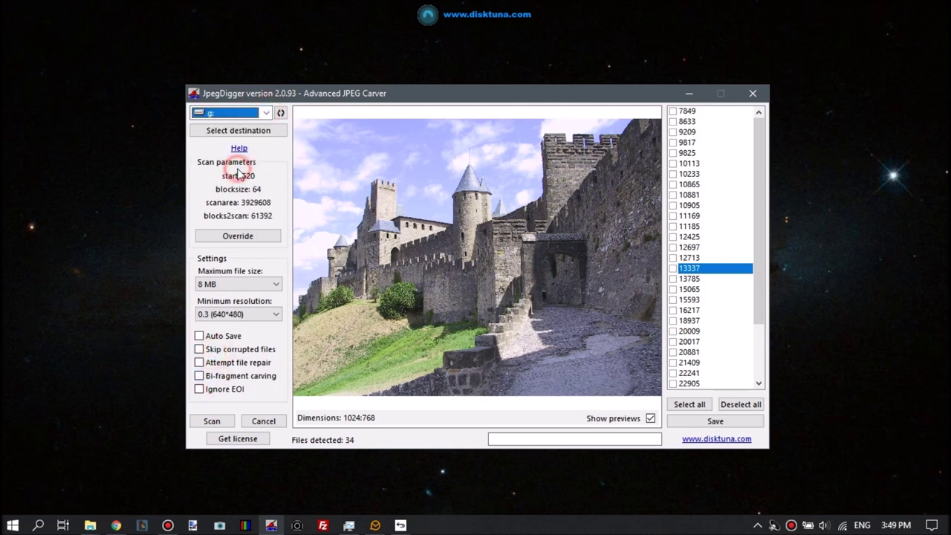
left_click(212, 421)
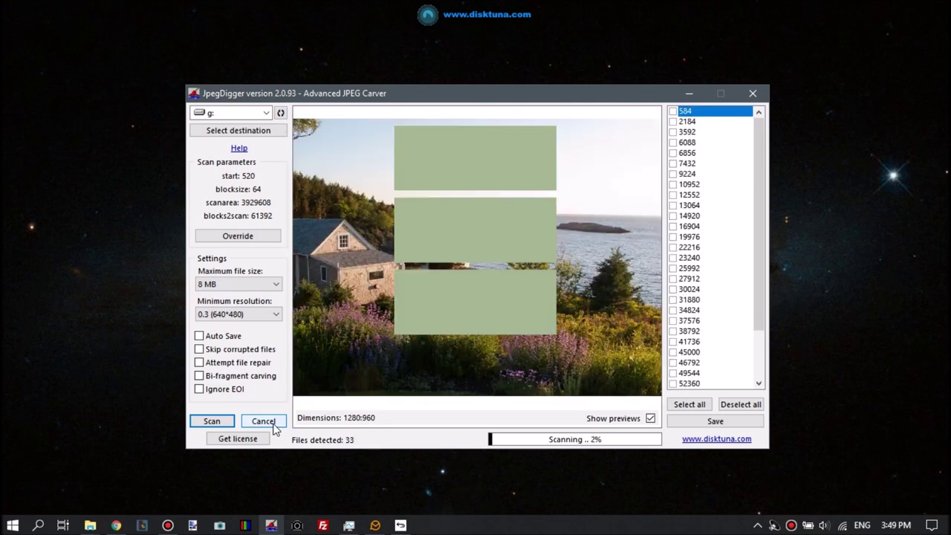
left_click(272, 425)
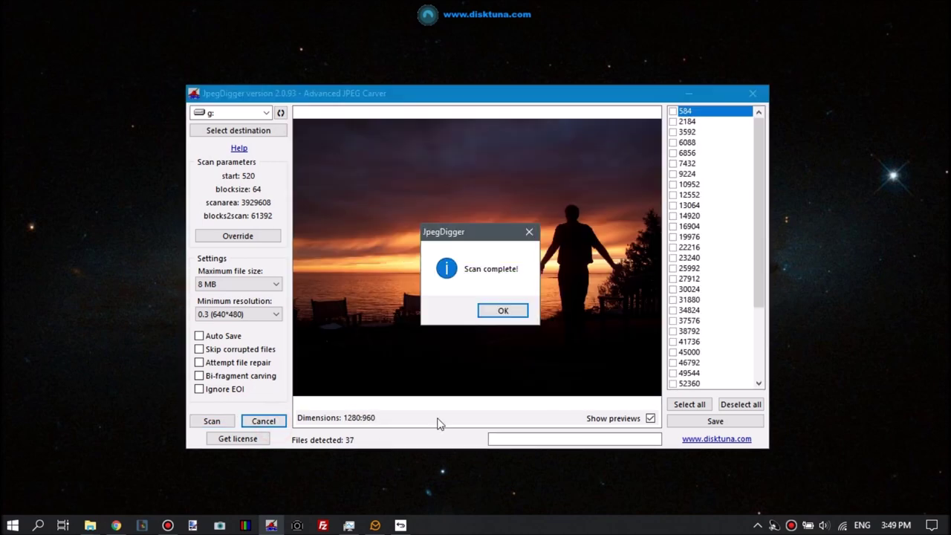
left_click(495, 312)
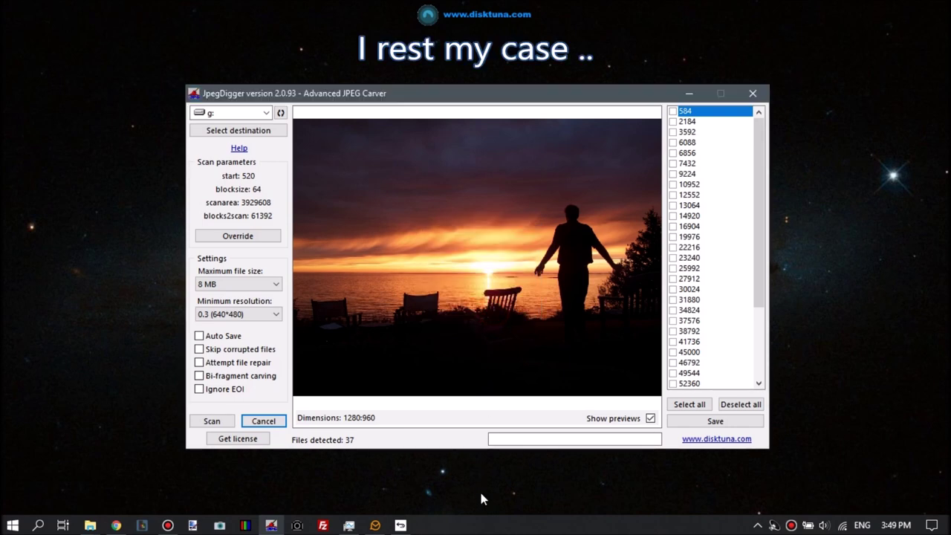
left_click(689, 92)
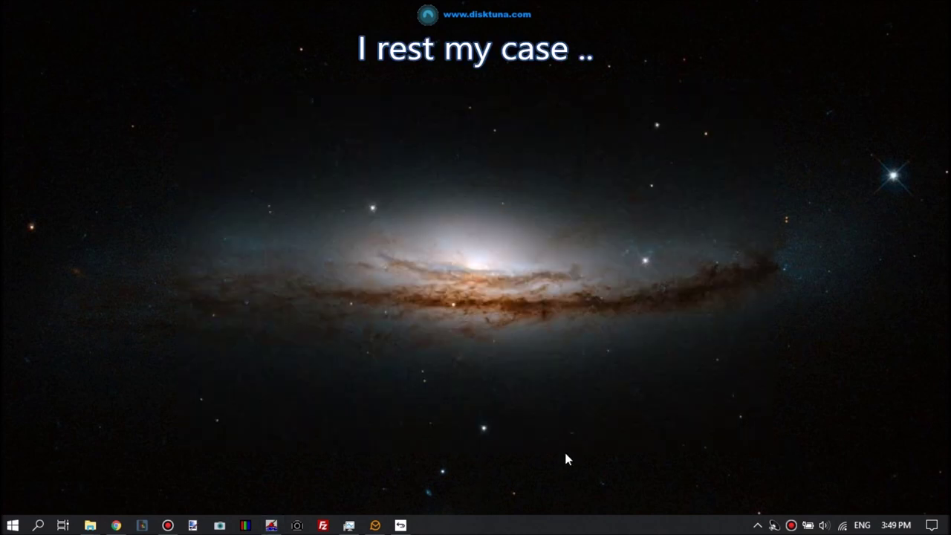